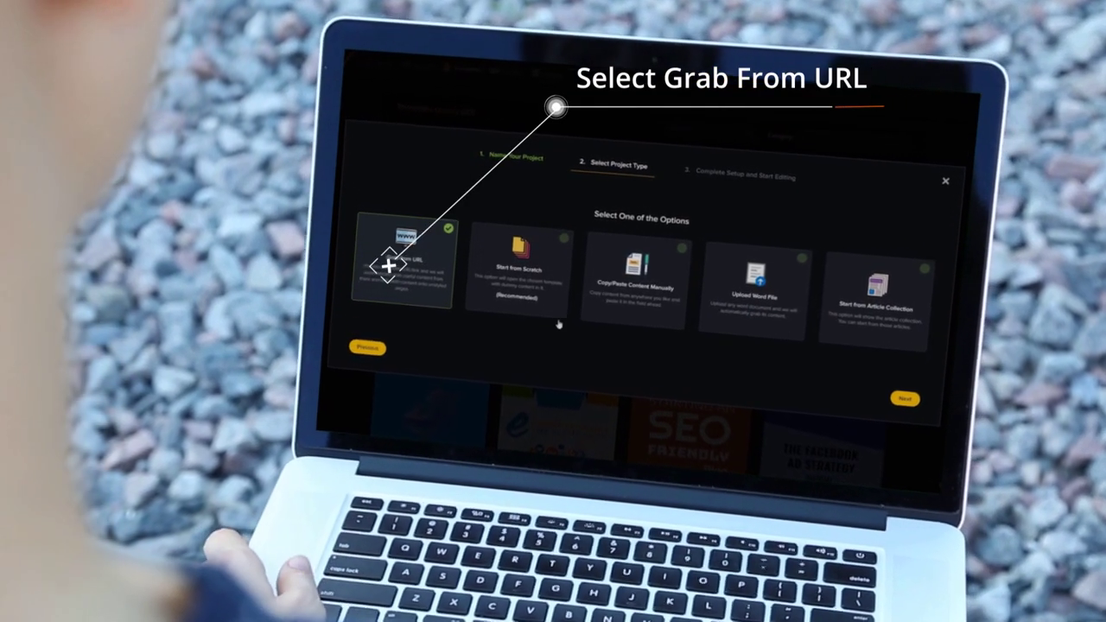
Create the ebook by pasting the kissmetrics article URL into Grab From URL and finishing
click(388, 266)
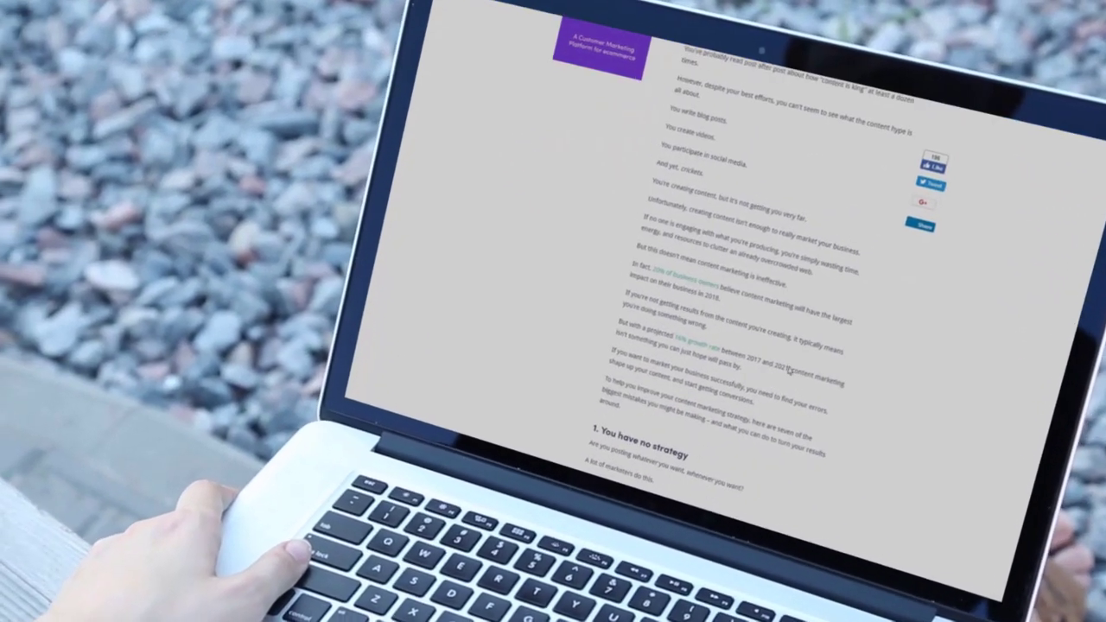
scroll(786, 368, down, 15)
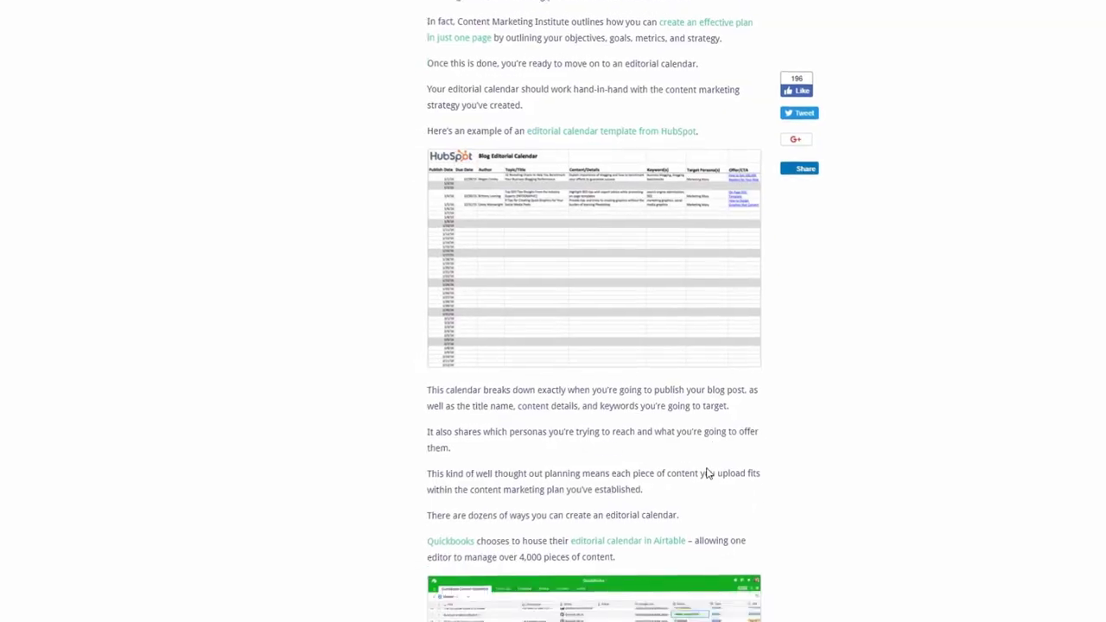
scroll(706, 474, down, 15)
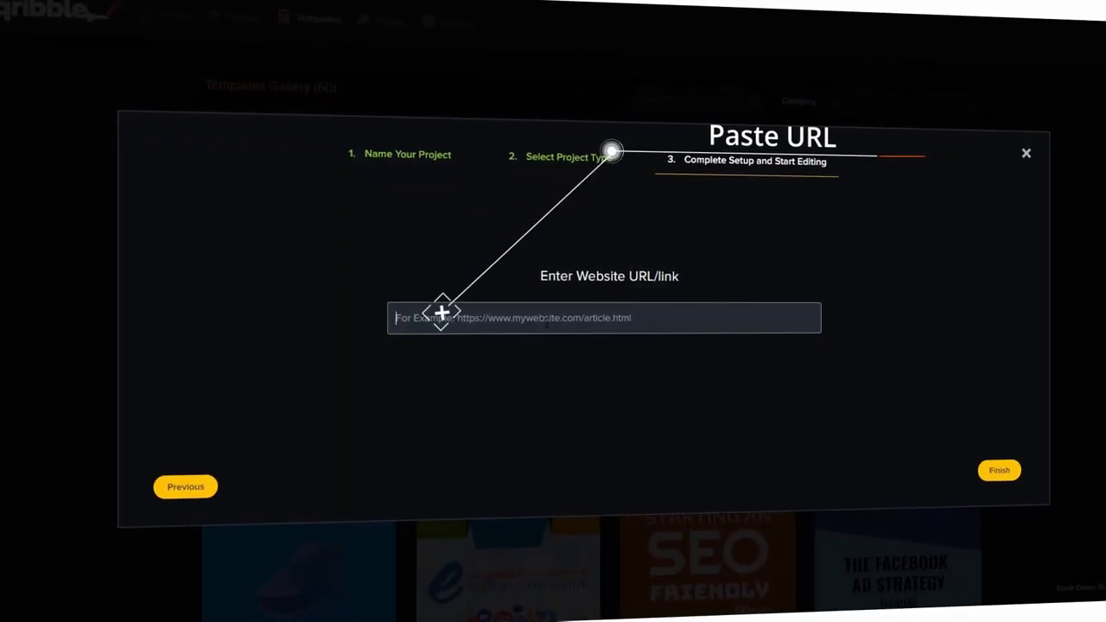
right_click(549, 322)
click(594, 417)
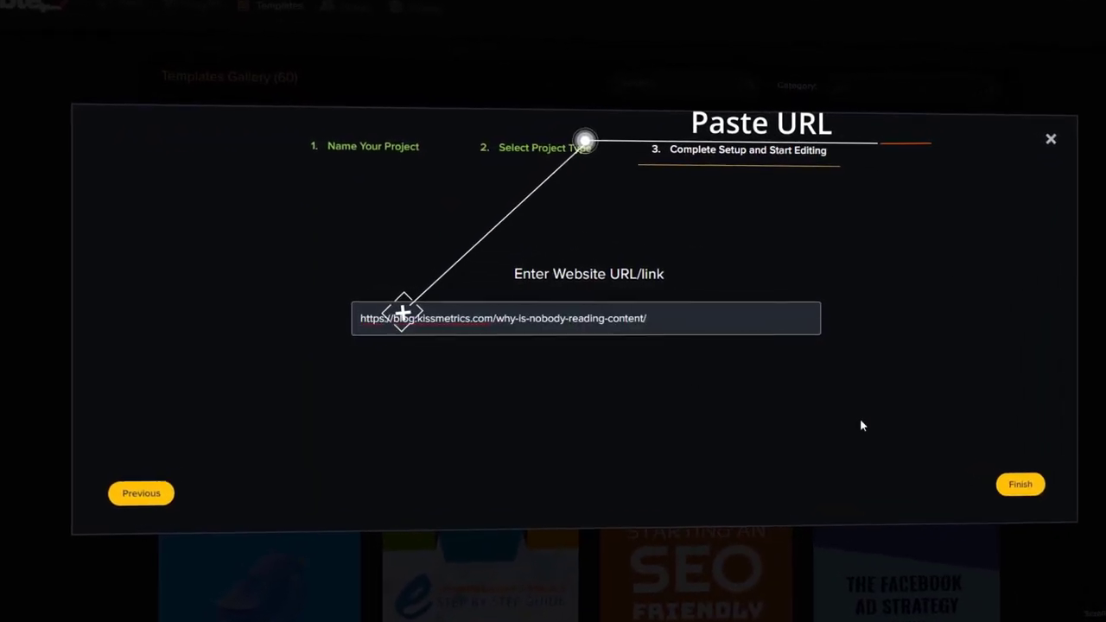
click(1023, 501)
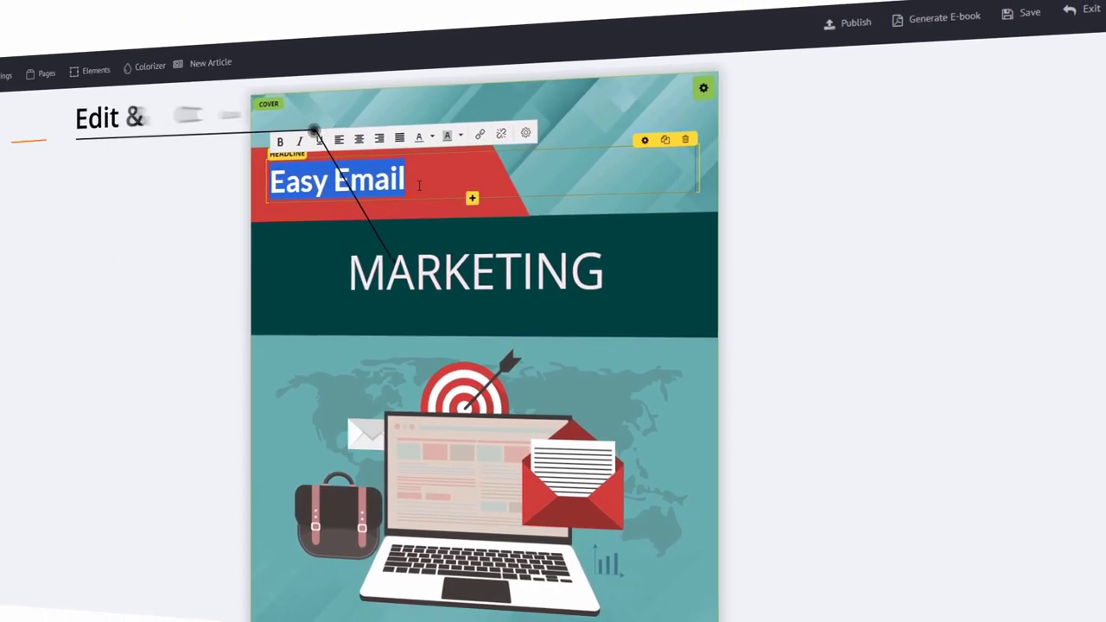
Change the cover headline to read 'Internet Traffic Blueprint'
text(Int)
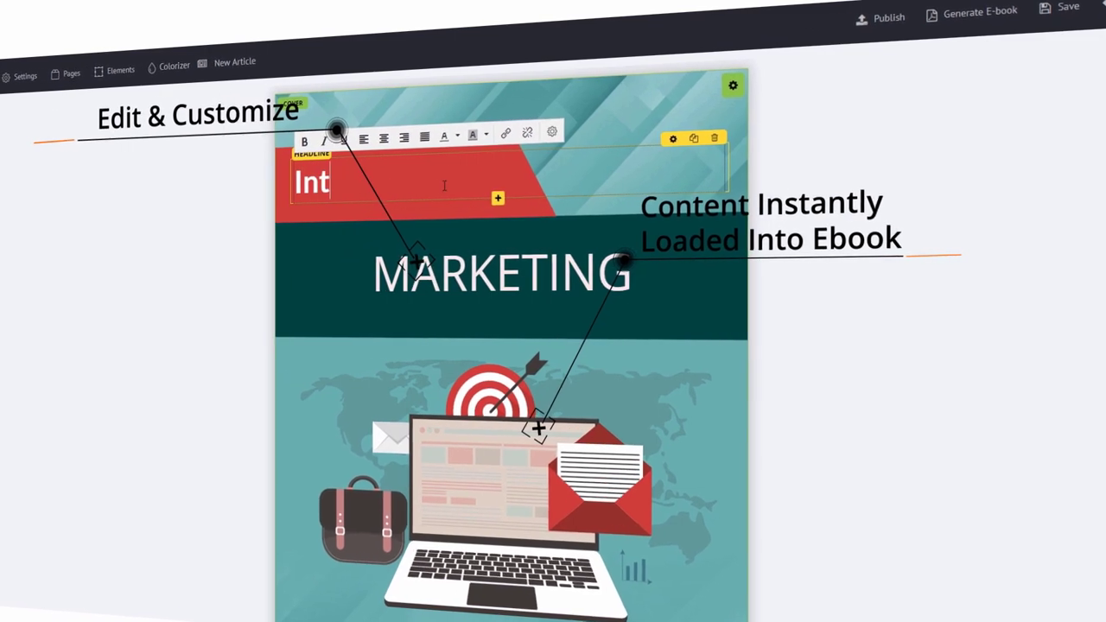
text(ernet Traffic)
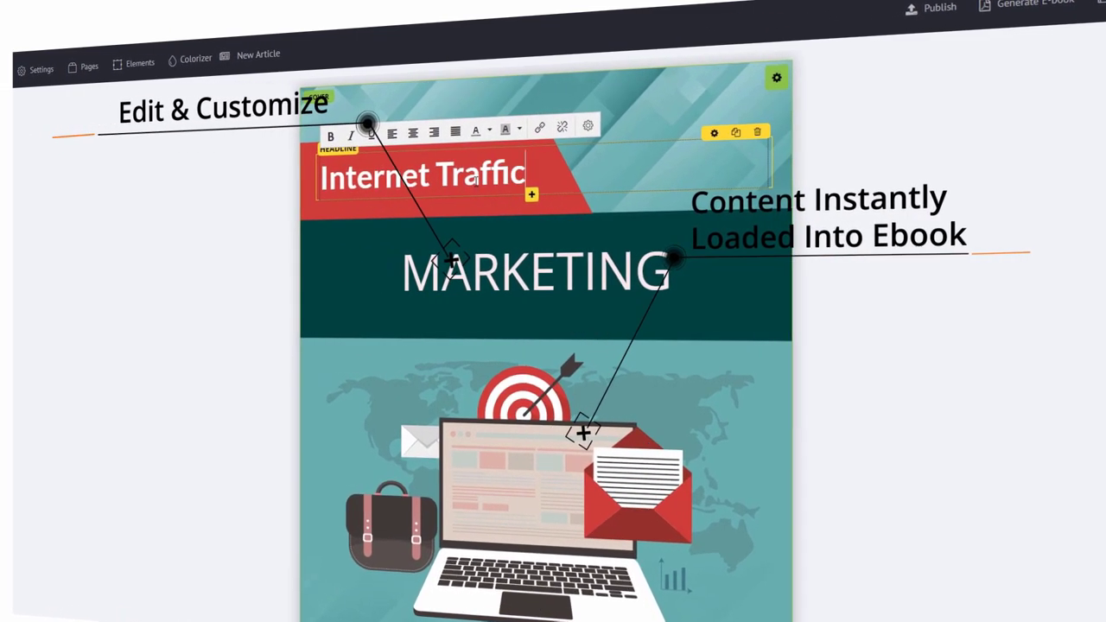
click(506, 264)
double_click(506, 263)
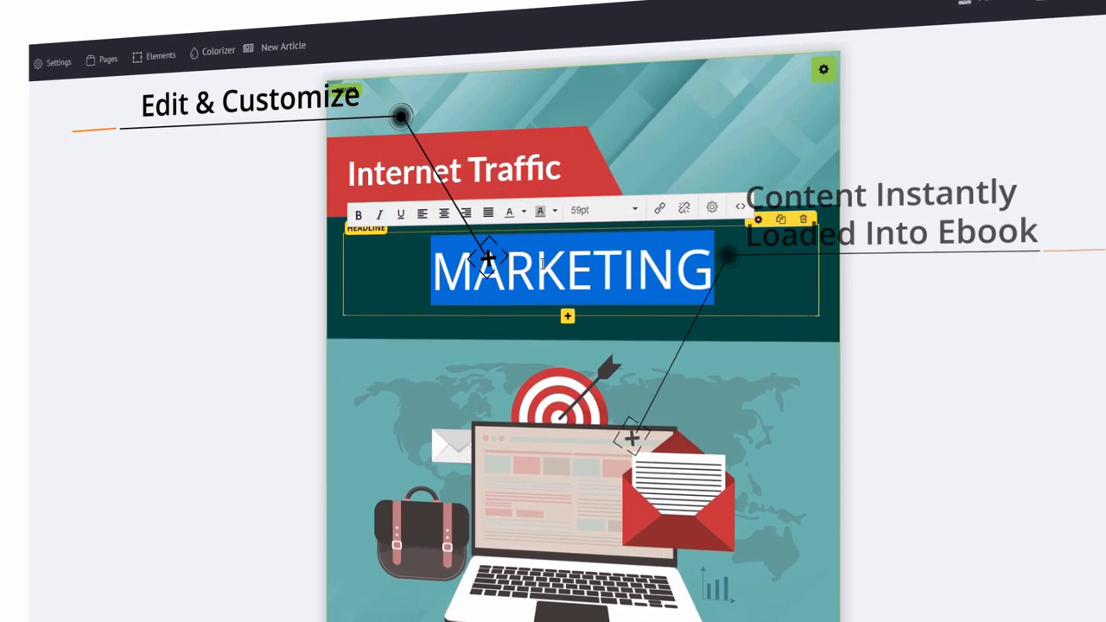
text(b)
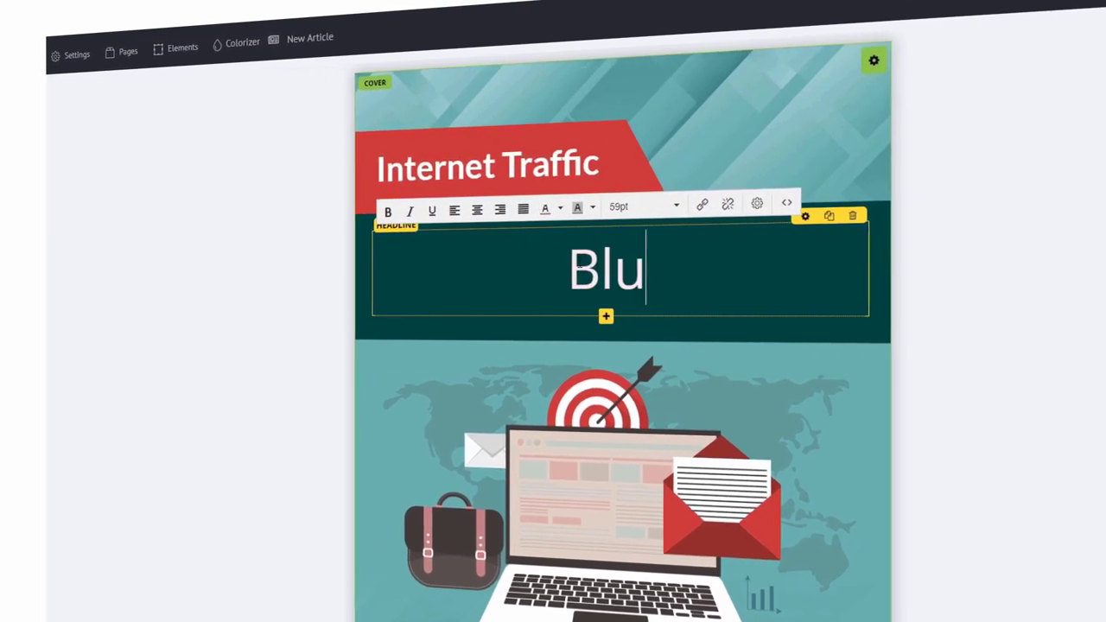
Save the ebook and open its preview in a new tab
scroll(797, 343, down, 10)
scroll(904, 422, down, 3)
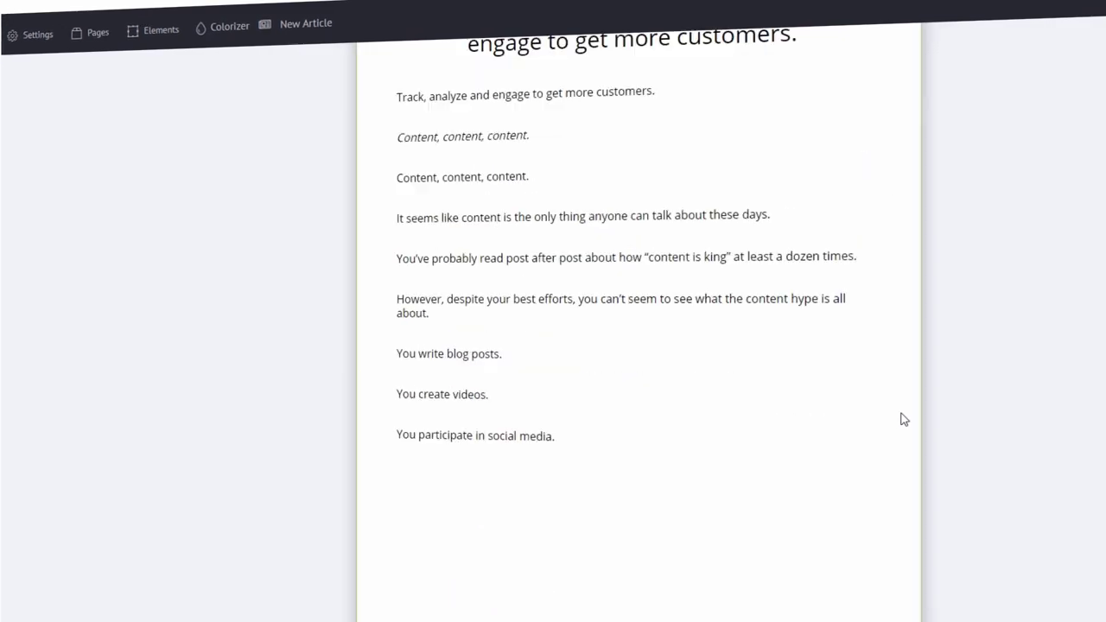
scroll(924, 442, down, 10)
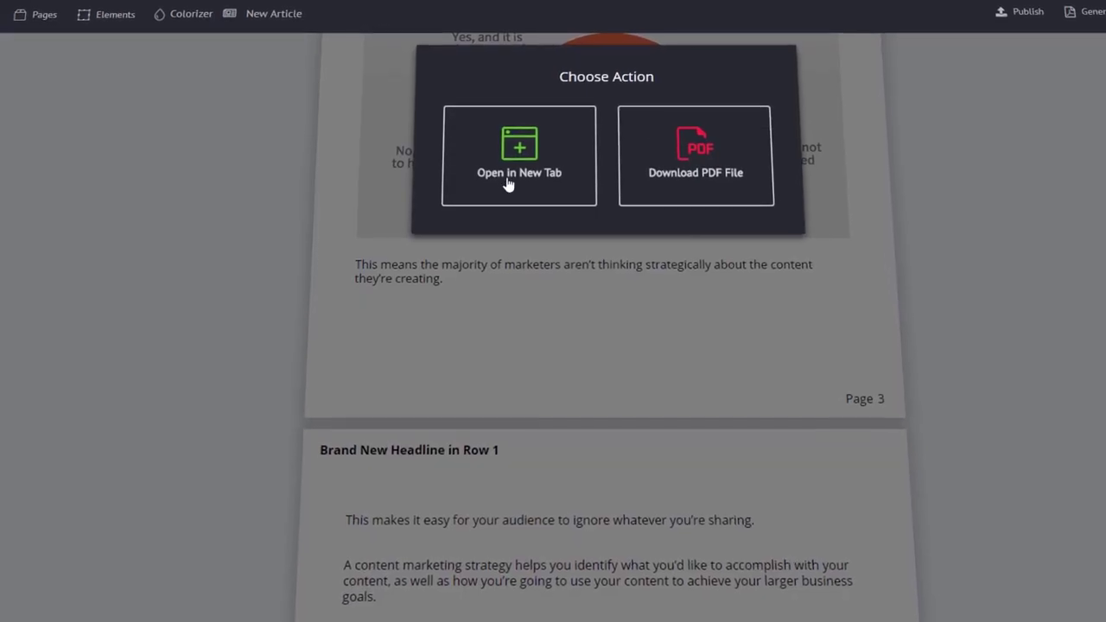
click(509, 184)
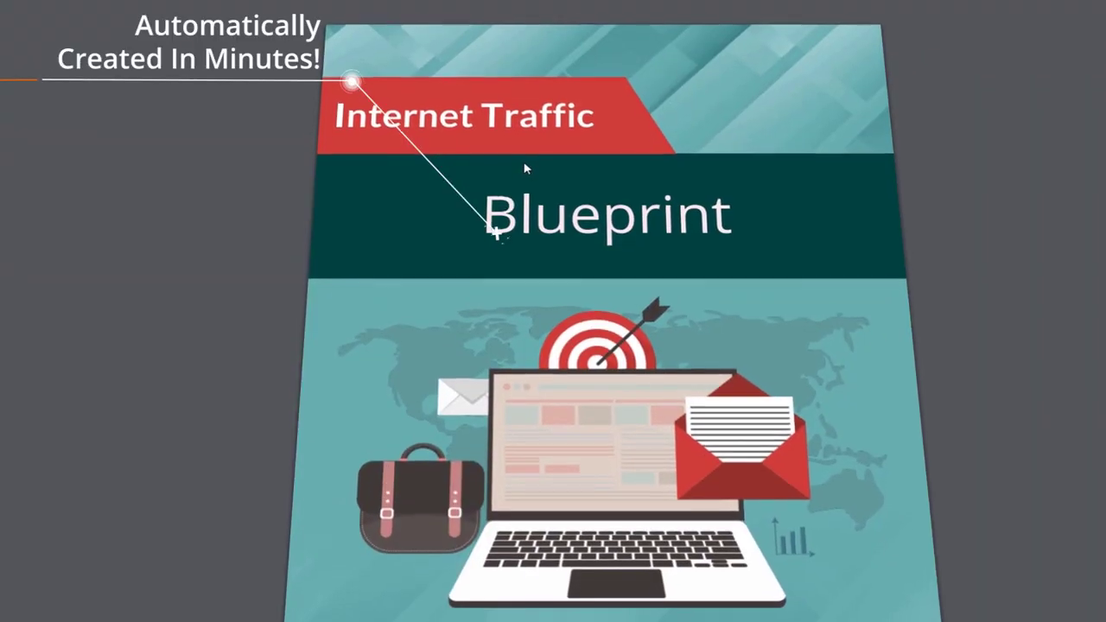
Scroll through the generated ebook pages in the preview
scroll(683, 254, down, 6)
scroll(748, 247, down, 4)
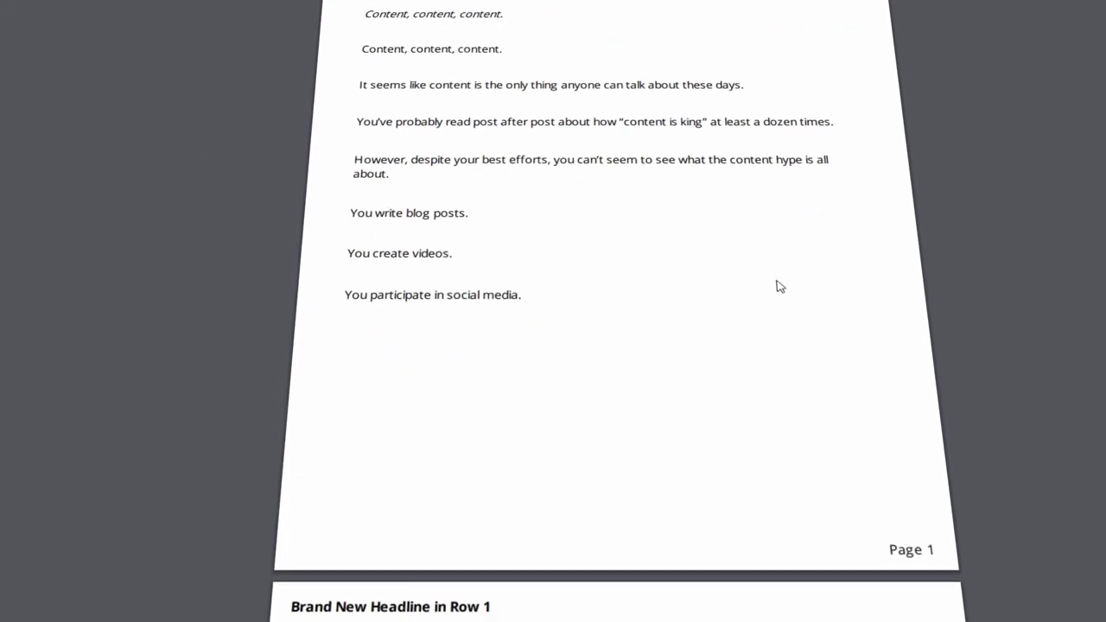
scroll(791, 263, down, 5)
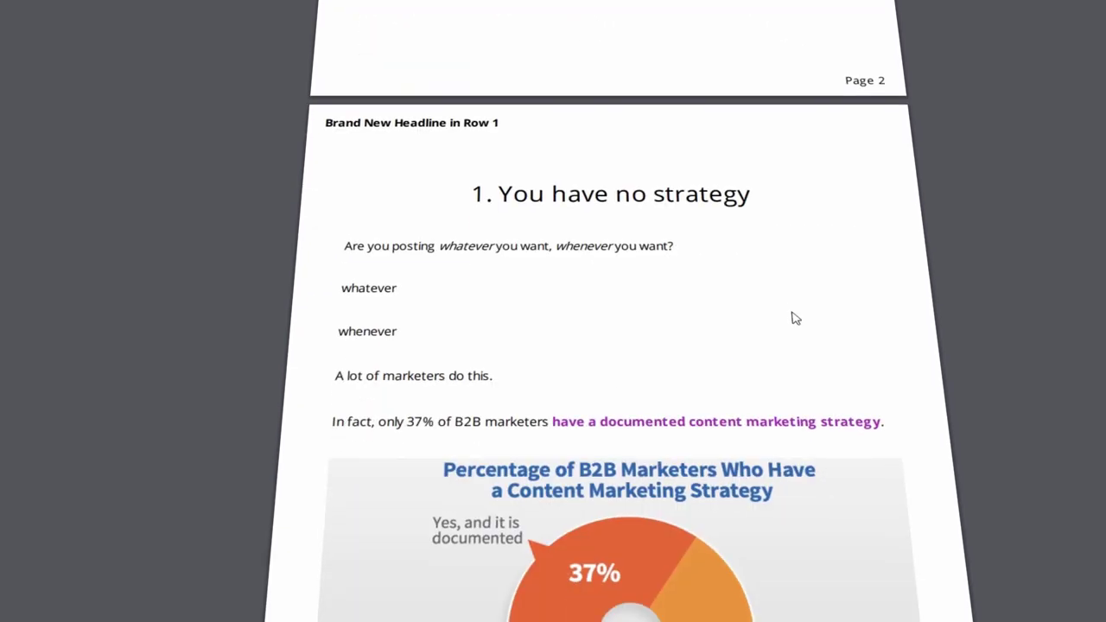
scroll(795, 318, down, 10)
scroll(792, 304, down, 6)
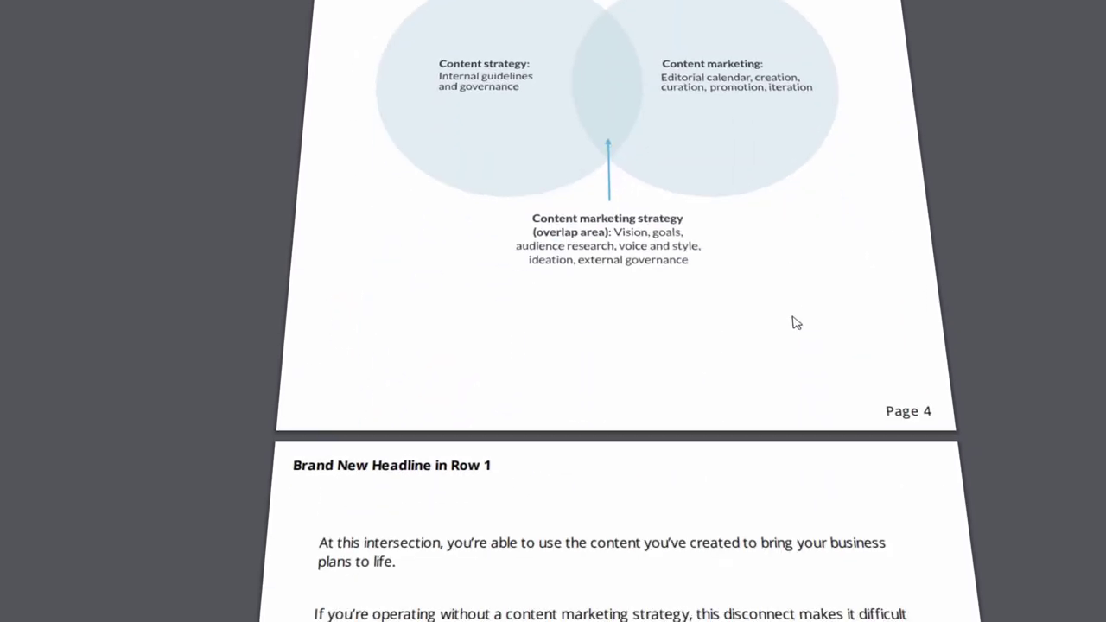
scroll(787, 319, down, 20)
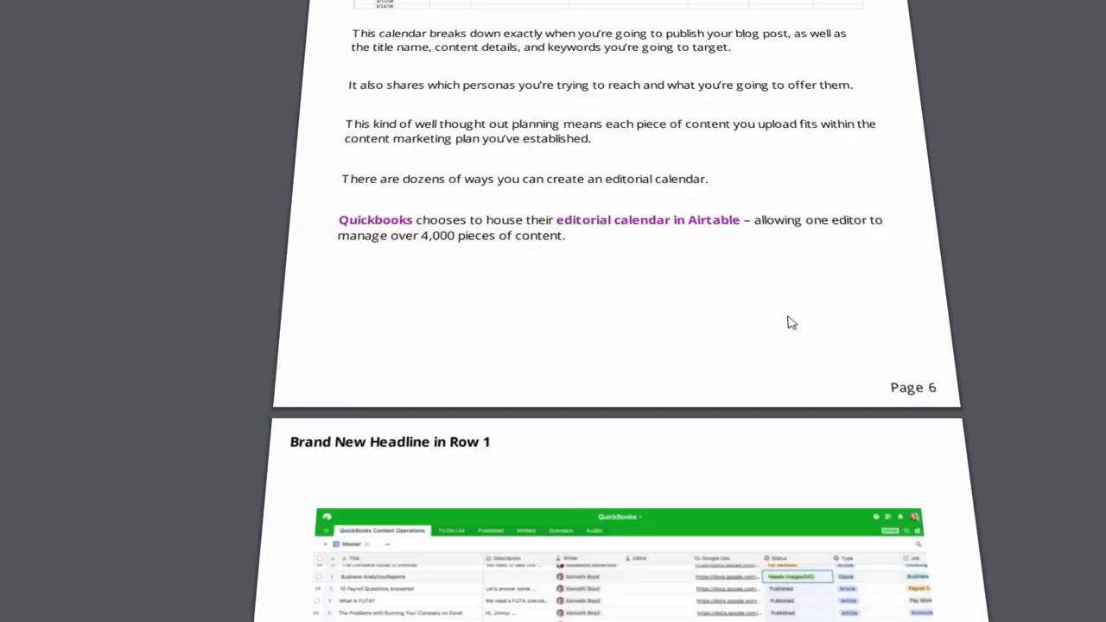
scroll(793, 329, down, 13)
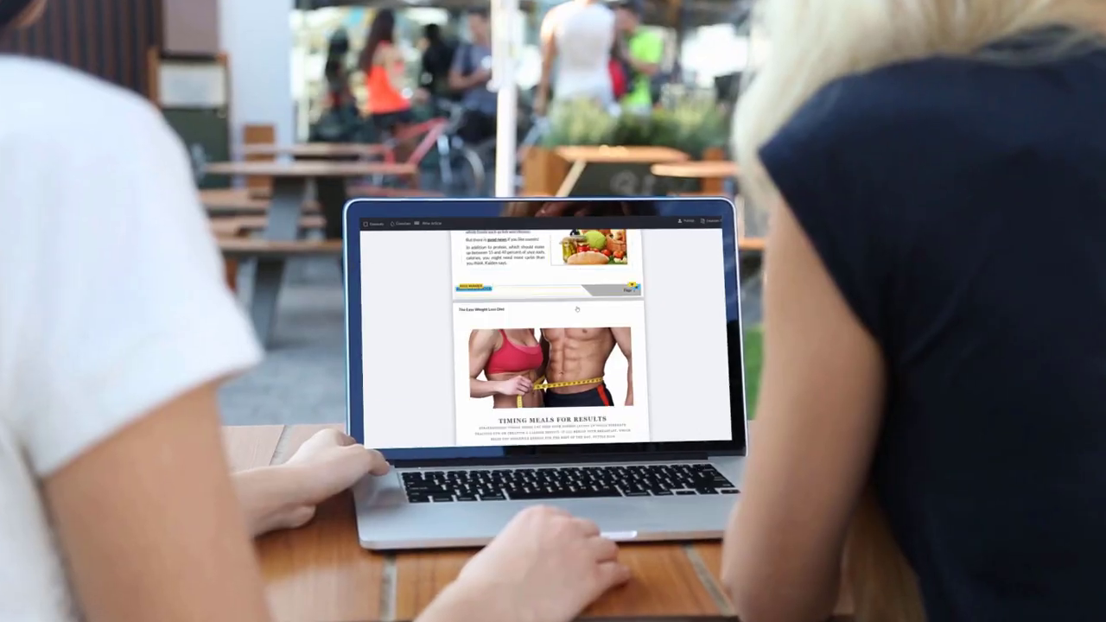
scroll(544, 337, down, 5)
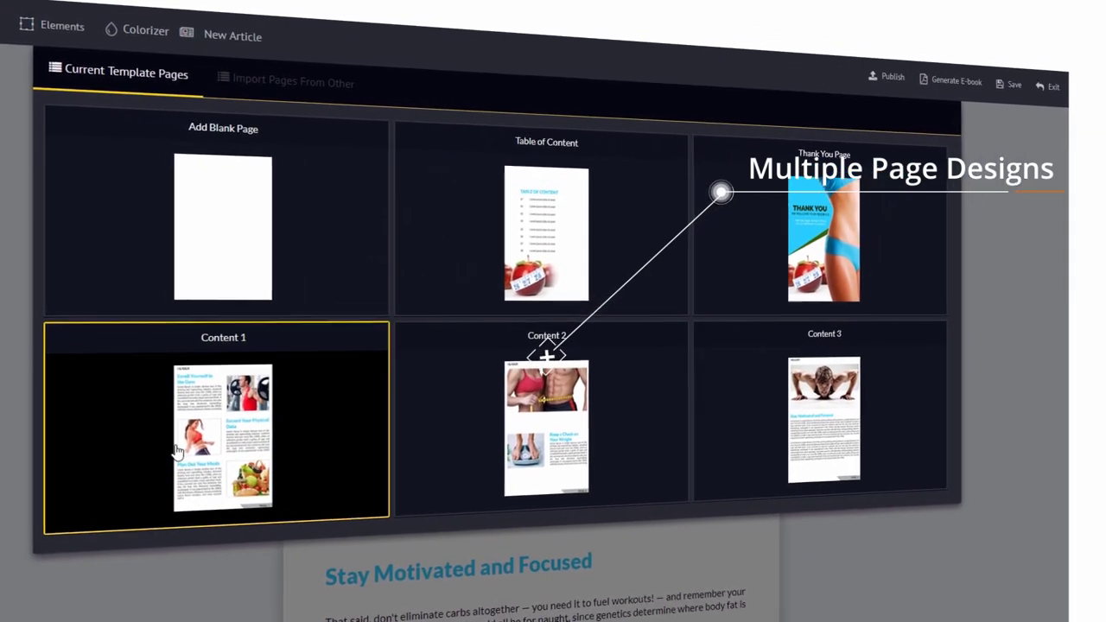
Add a Content 1 page and retitle 'Enroll Yourself in the Gym' to '24 Hour Diet Plan'
click(241, 443)
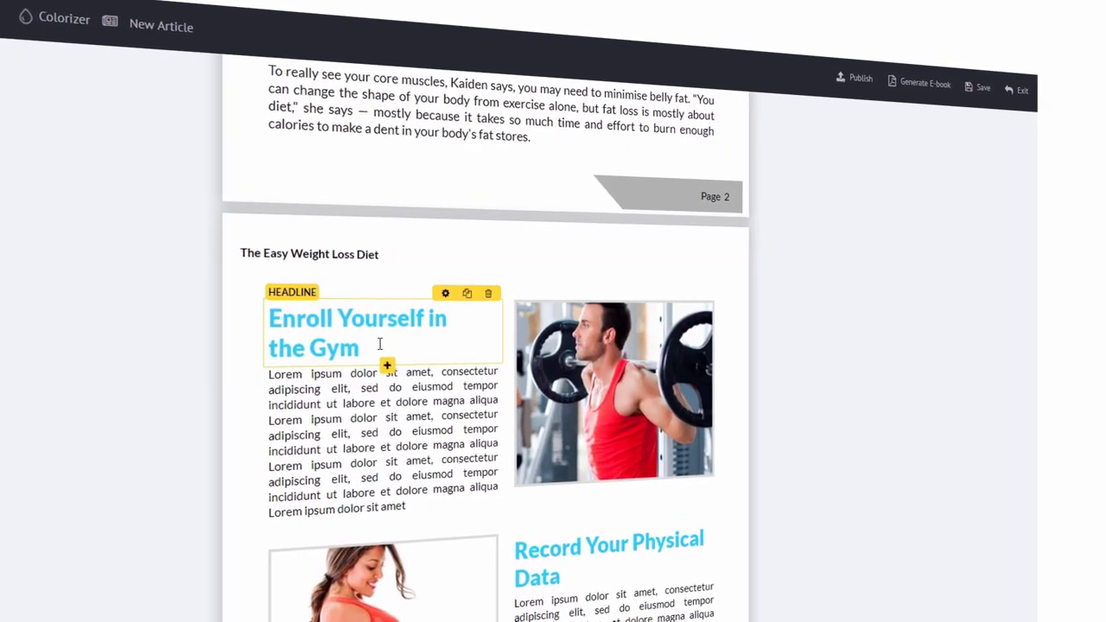
click(419, 342)
triple_click(327, 345)
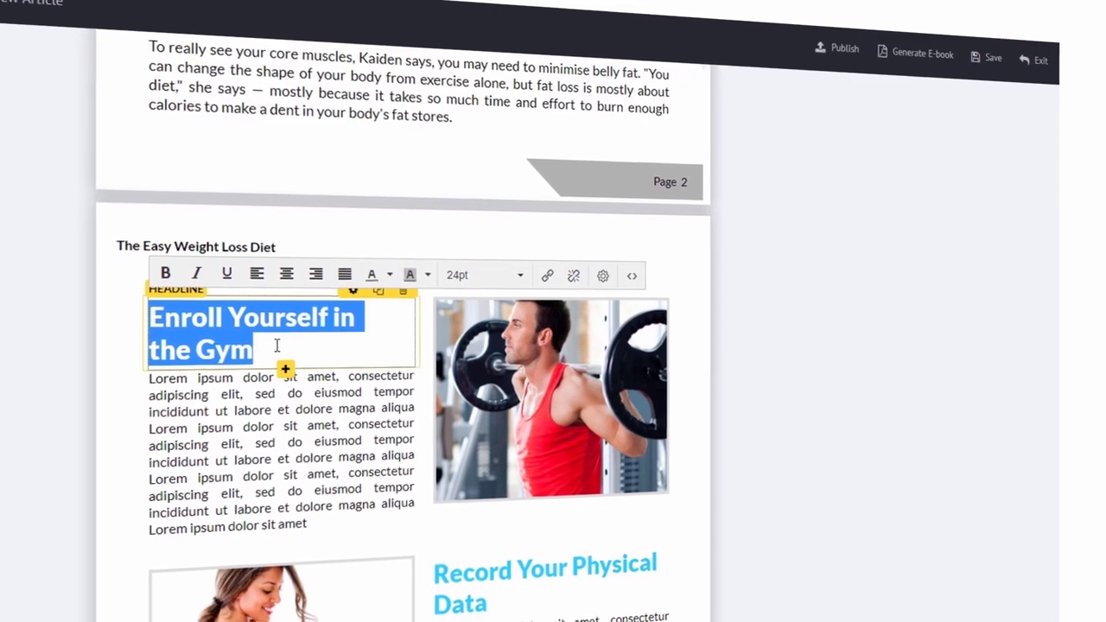
text(24 Hour Diet Plan)
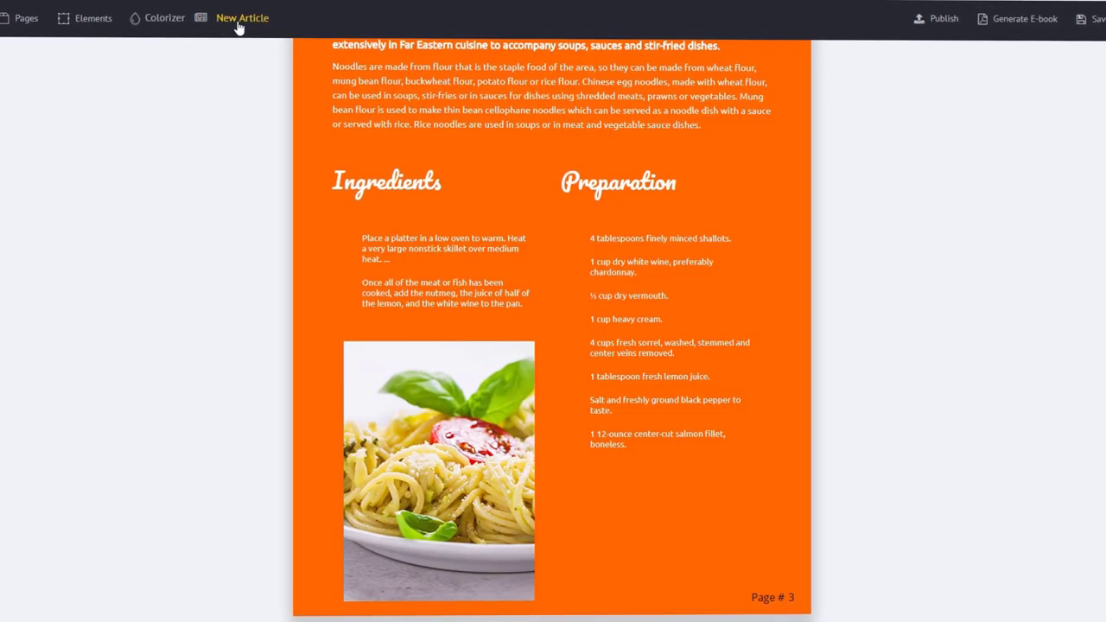
Search the built-in article collection for 'cooking'
click(239, 22)
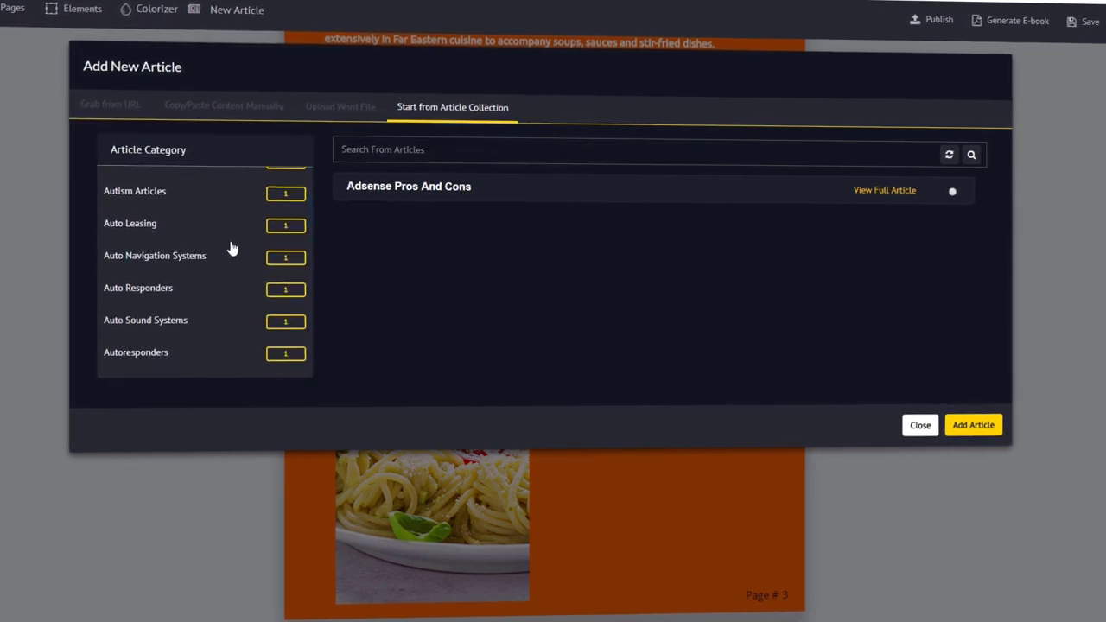
text(cooking)
click(969, 154)
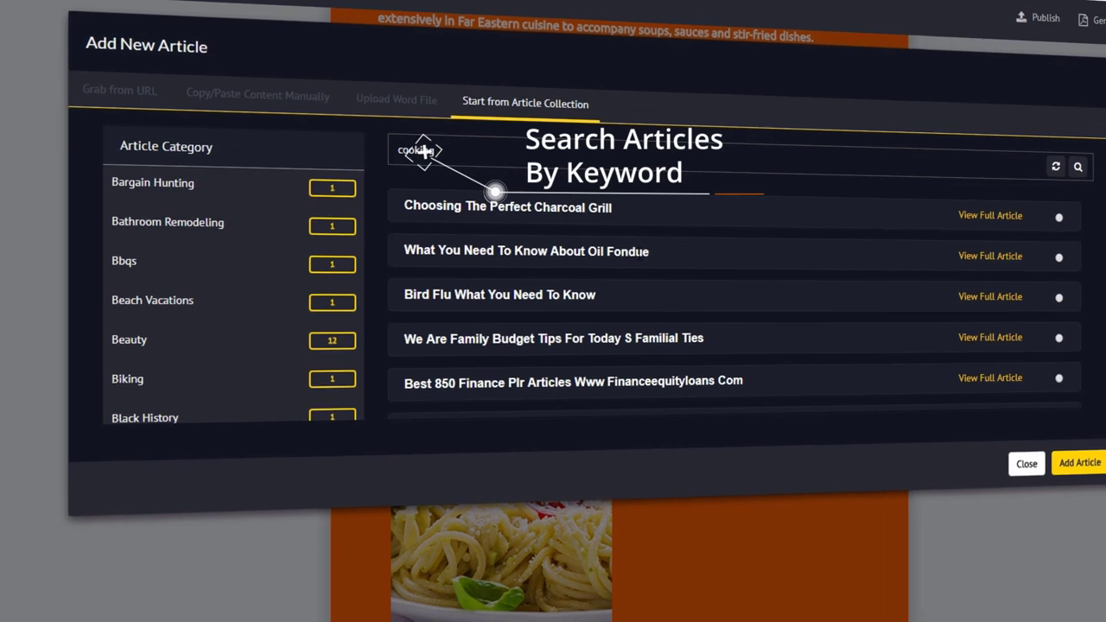
scroll(605, 251, down, 3)
scroll(615, 249, up, 3)
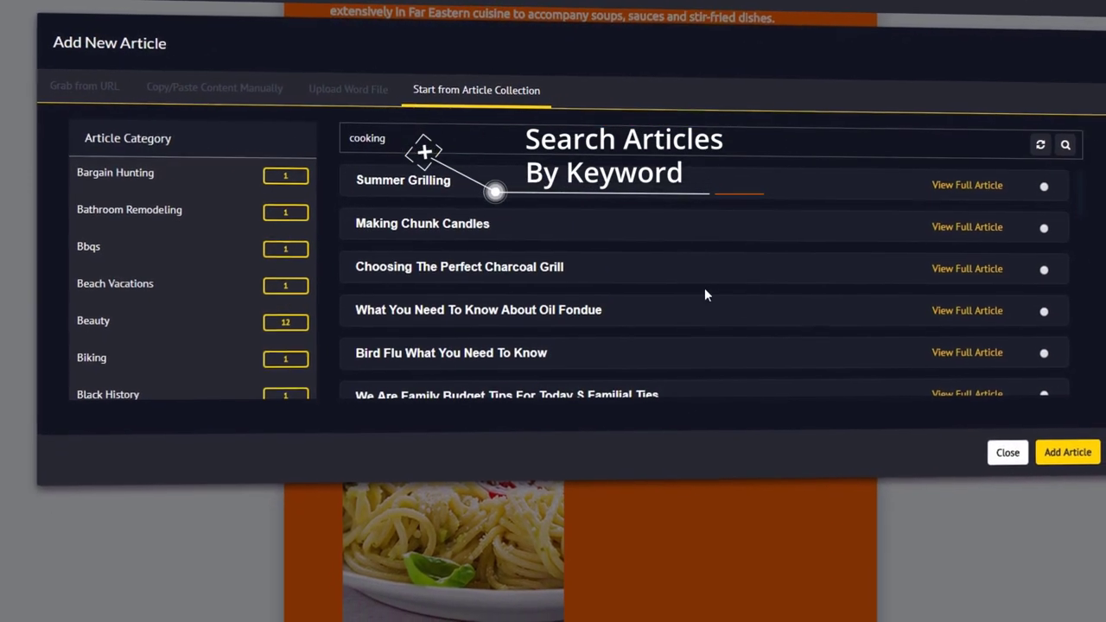
Preview the Choosing The Perfect Charcoal Grill article and add it to the ebook
click(953, 260)
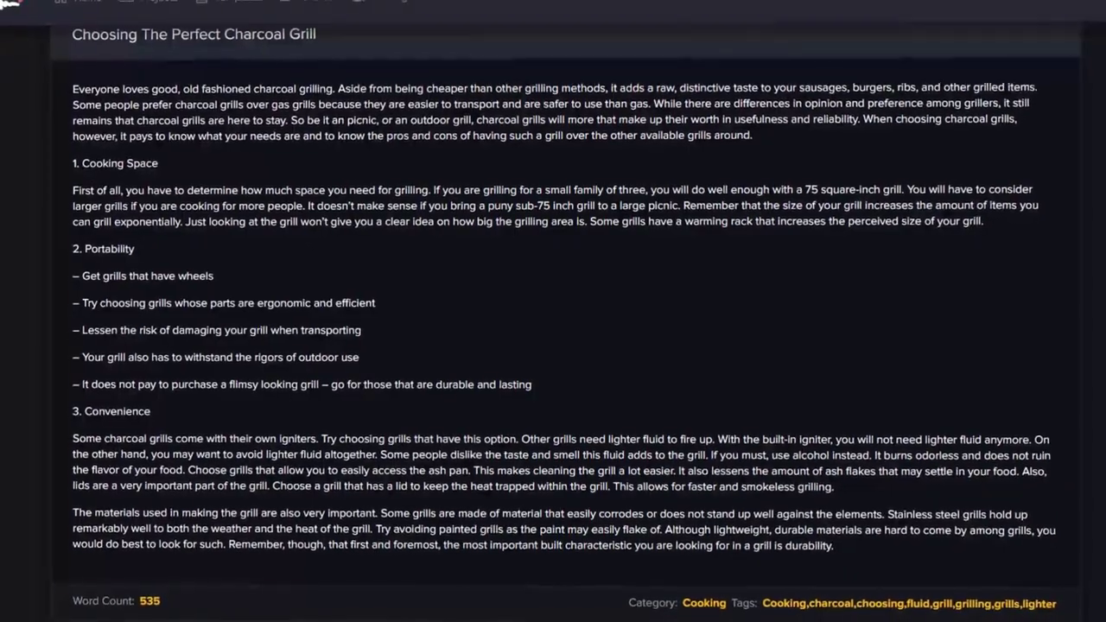
click(198, 35)
click(1045, 452)
scroll(597, 355, down, 10)
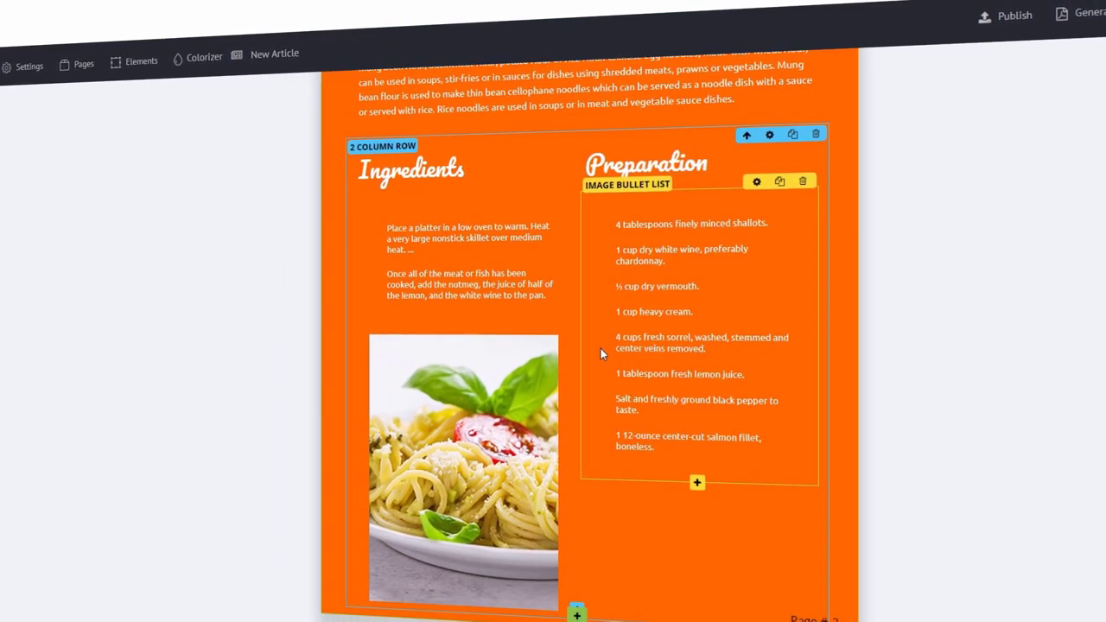
scroll(601, 342, down, 3)
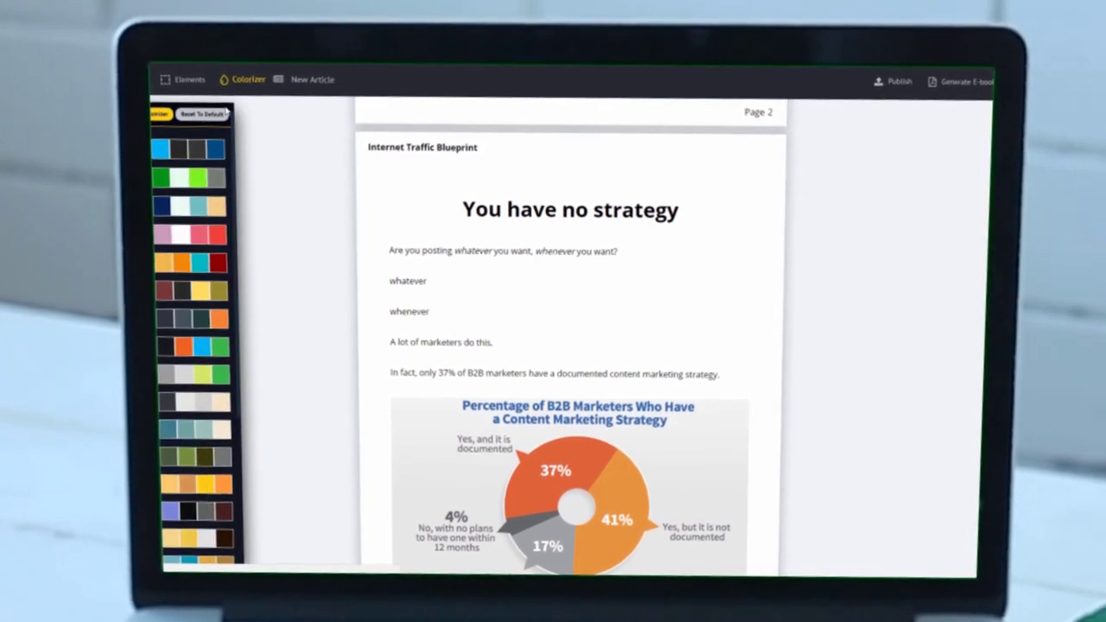
Try a pink-and-red palette, then apply the navy, white, teal and yellow colour scheme
click(179, 235)
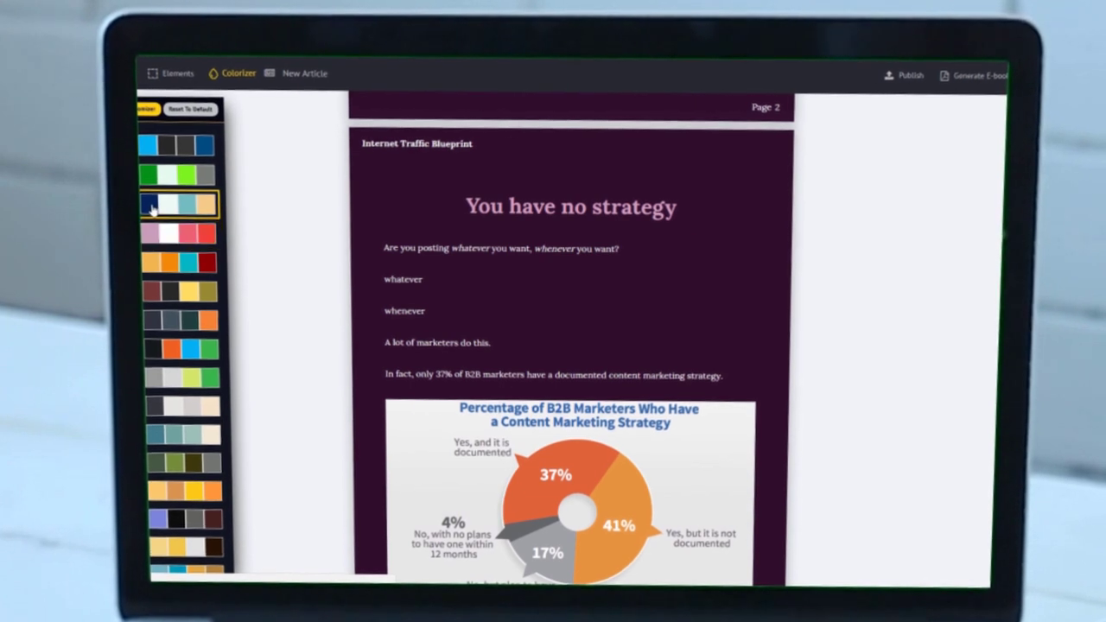
click(148, 209)
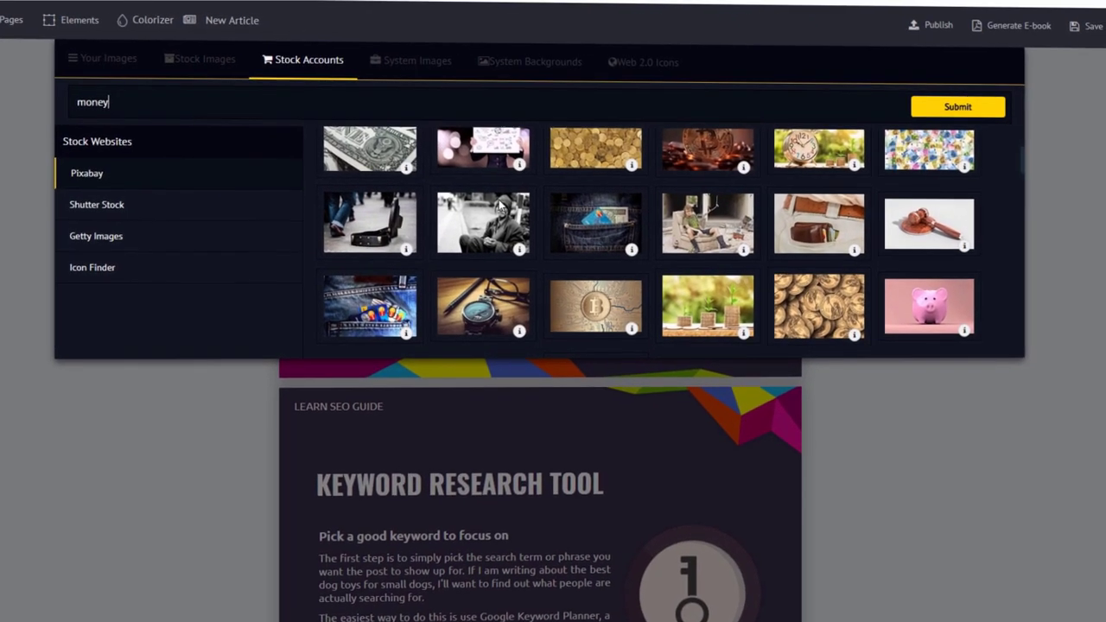
Replace the 'money' stock image search with 'cat' and browse the results
scroll(509, 220, down, 10)
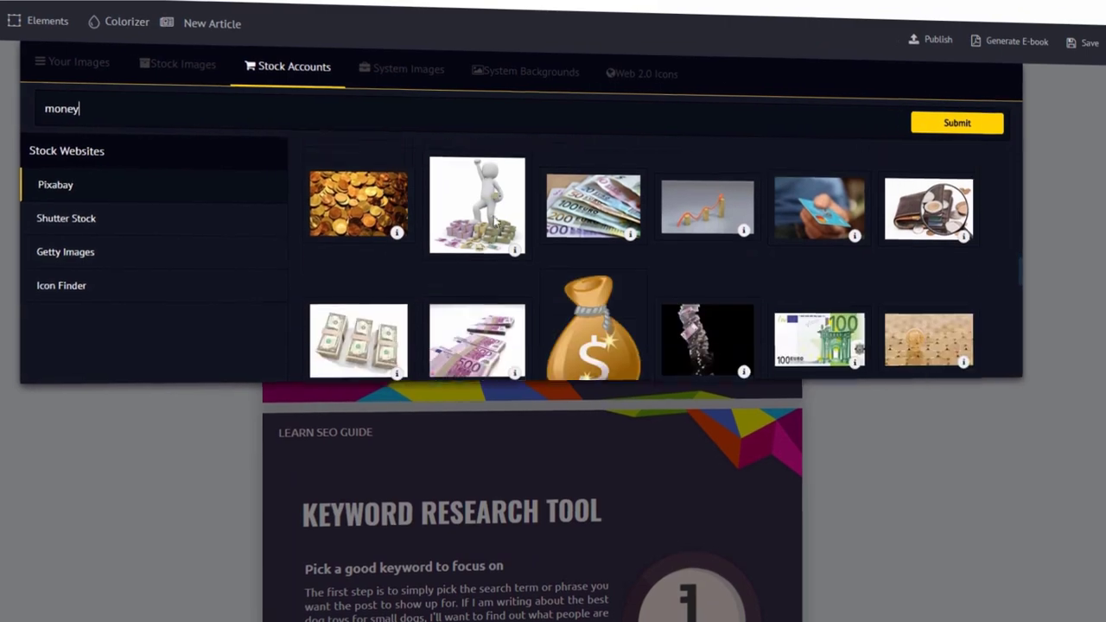
scroll(493, 215, down, 10)
key(ctrl+a)
text(c)
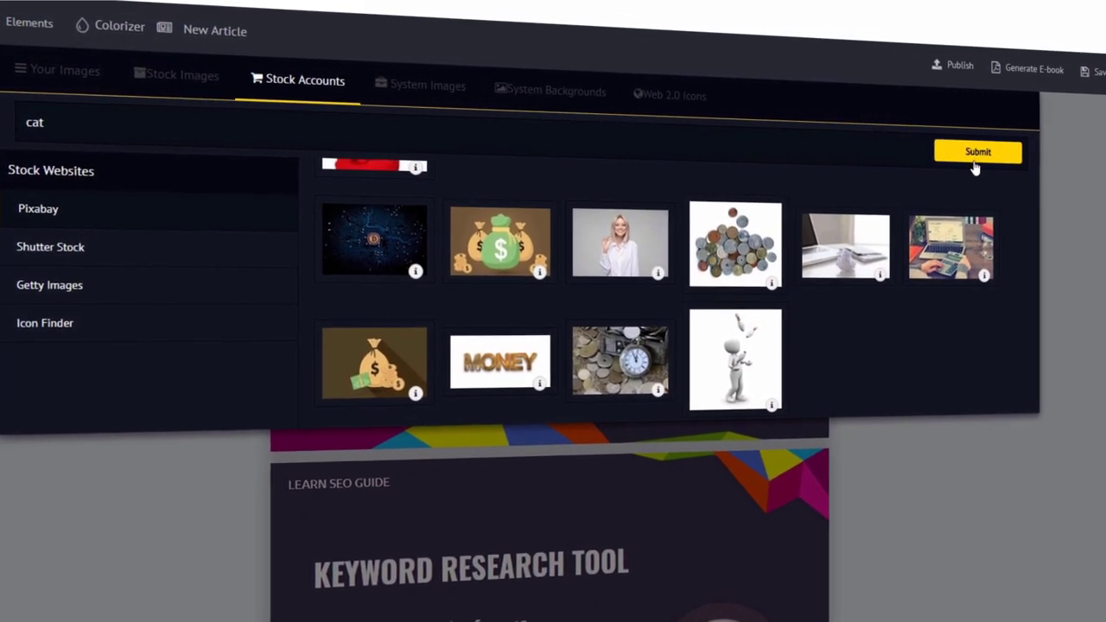
click(974, 157)
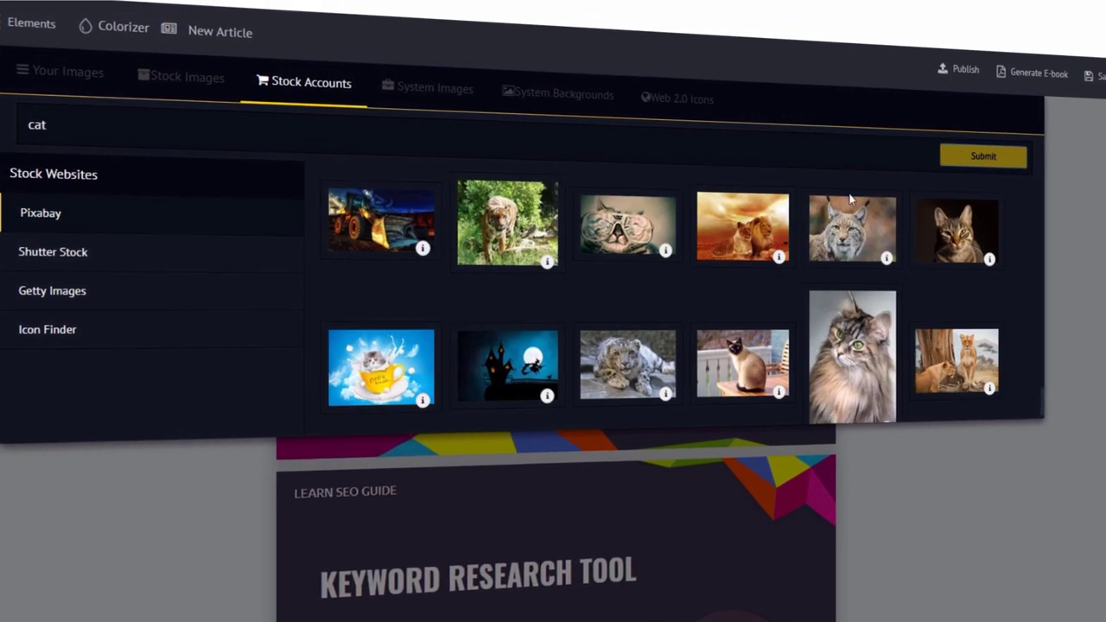
scroll(726, 253, down, 12)
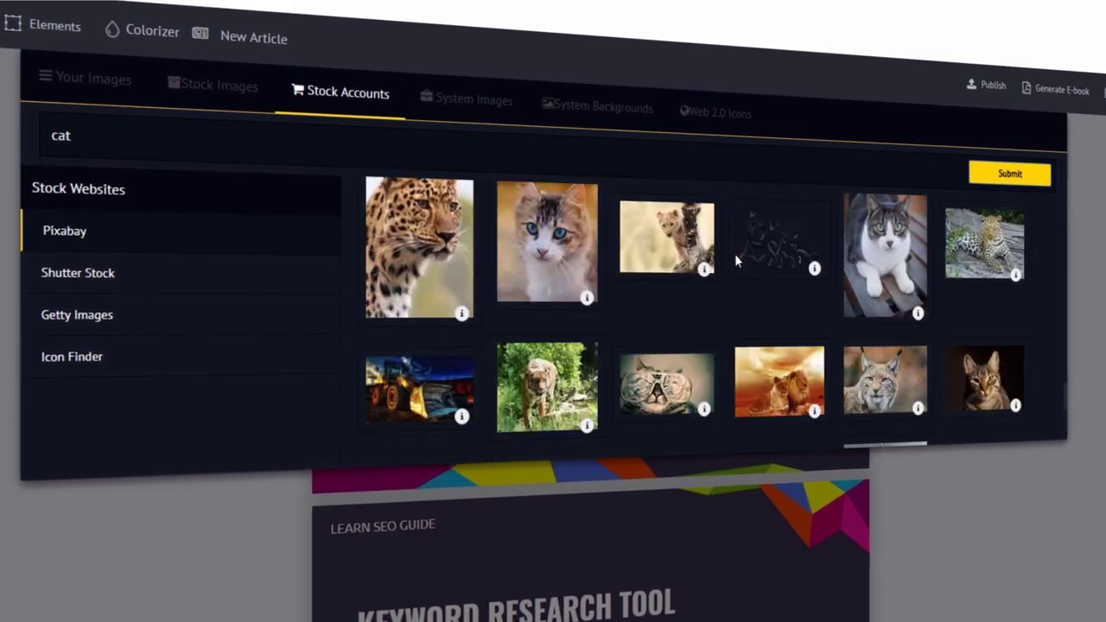
scroll(774, 274, up, 2)
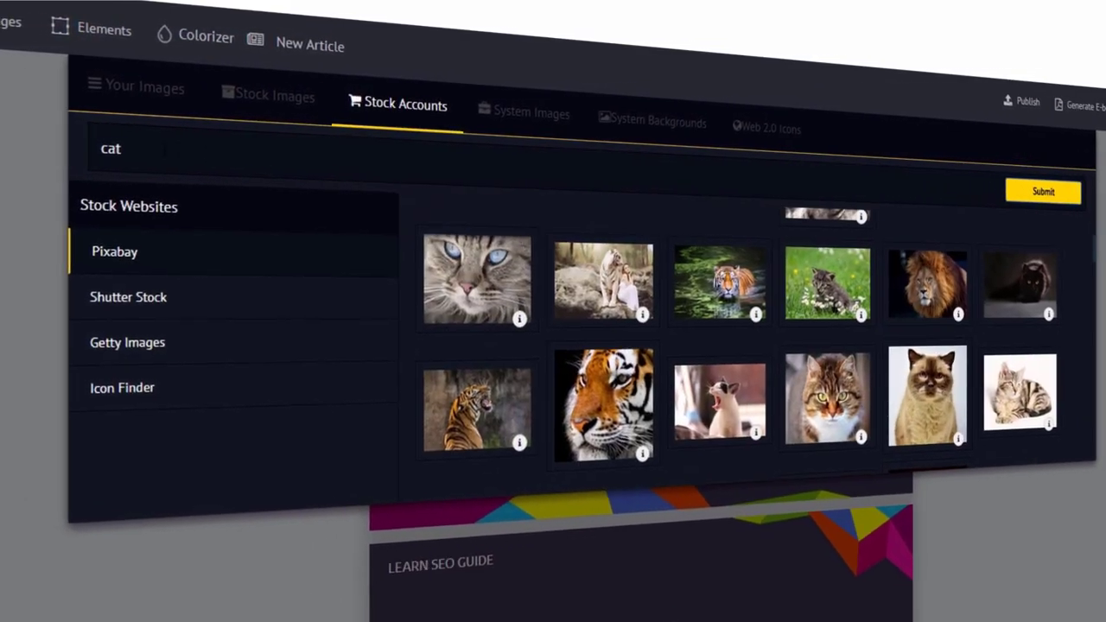
Search the stock images for 'dog', browse the photos, then view the System Images
click(64, 145)
key(ctrl+a)
text(dog)
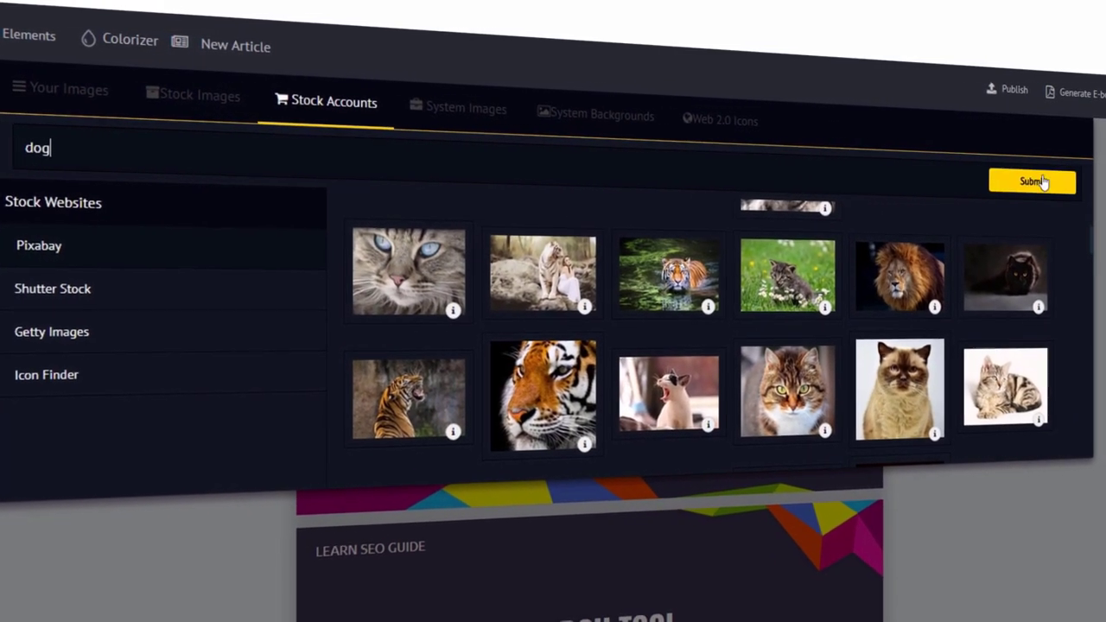
click(1033, 183)
scroll(1055, 318, down, 15)
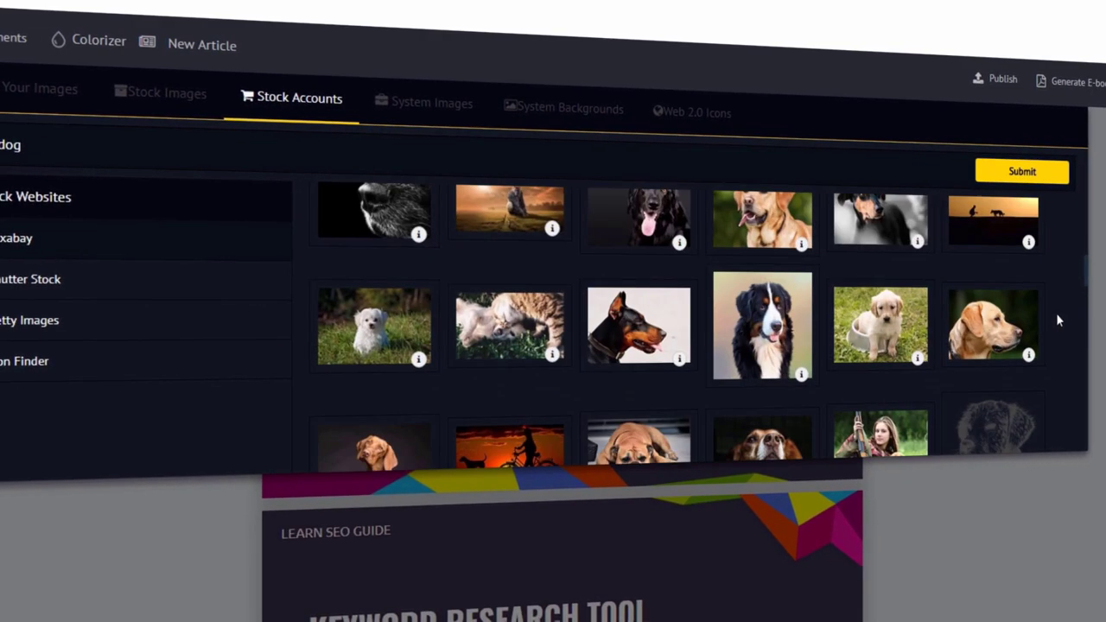
scroll(1049, 304, down, 10)
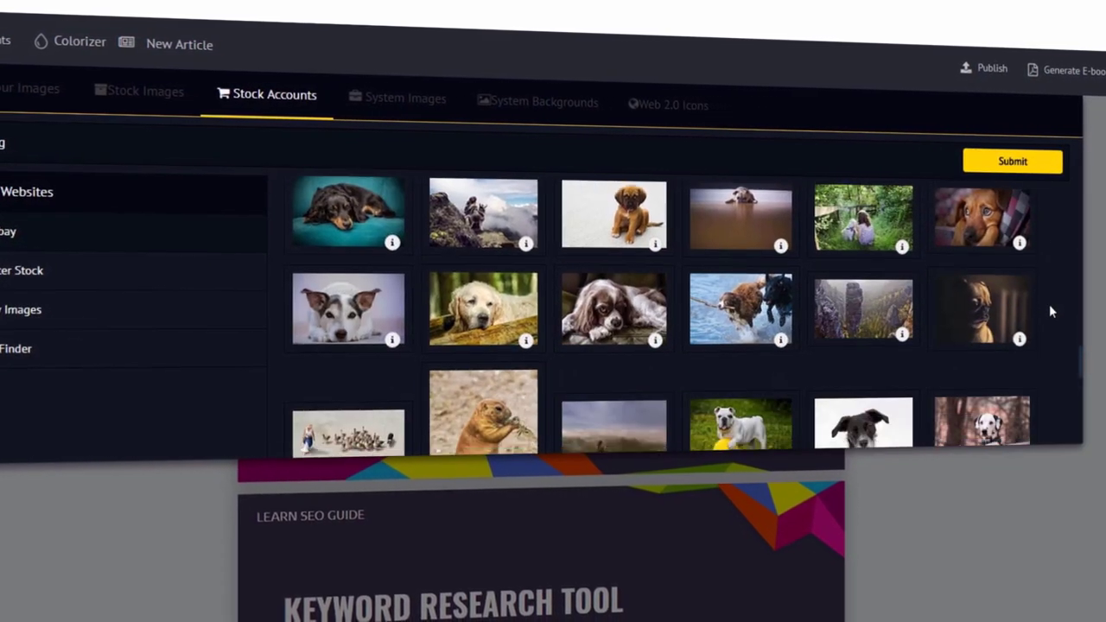
click(387, 96)
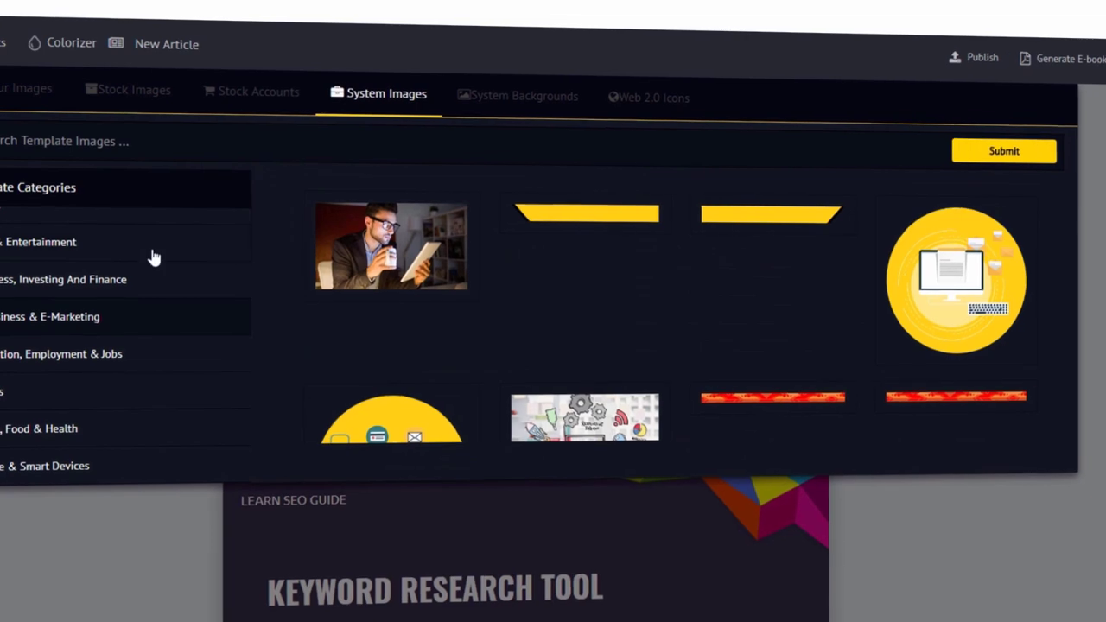
Try gold-ring, lavender-striped and orange curved backgrounds, finishing with the teal-and-orange diagonal one
scroll(368, 320, down, 7)
scroll(377, 311, down, 10)
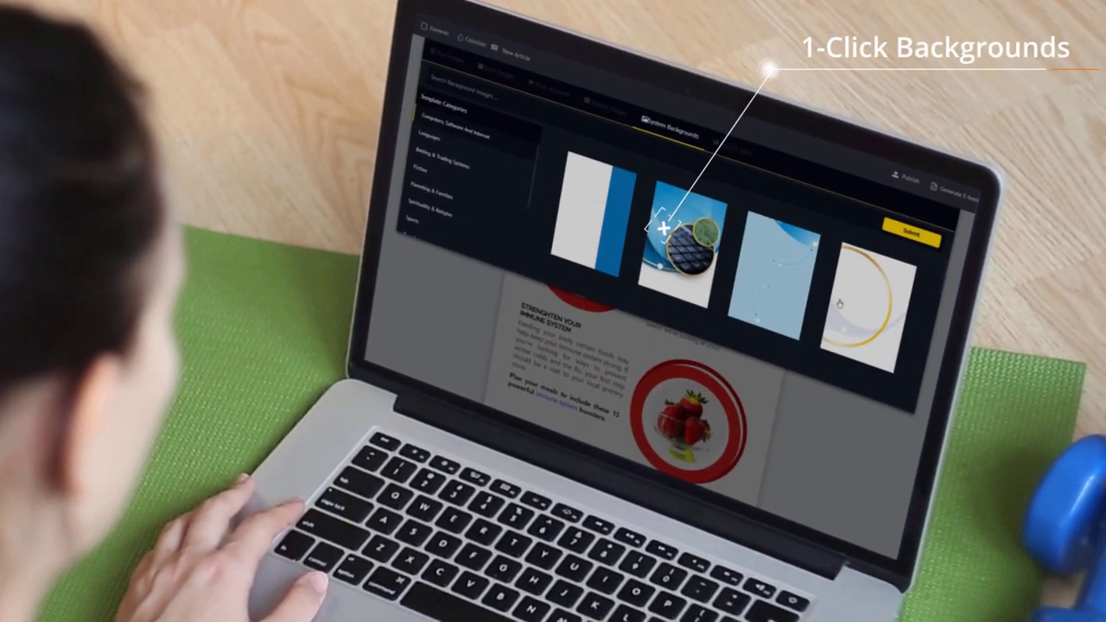
click(835, 302)
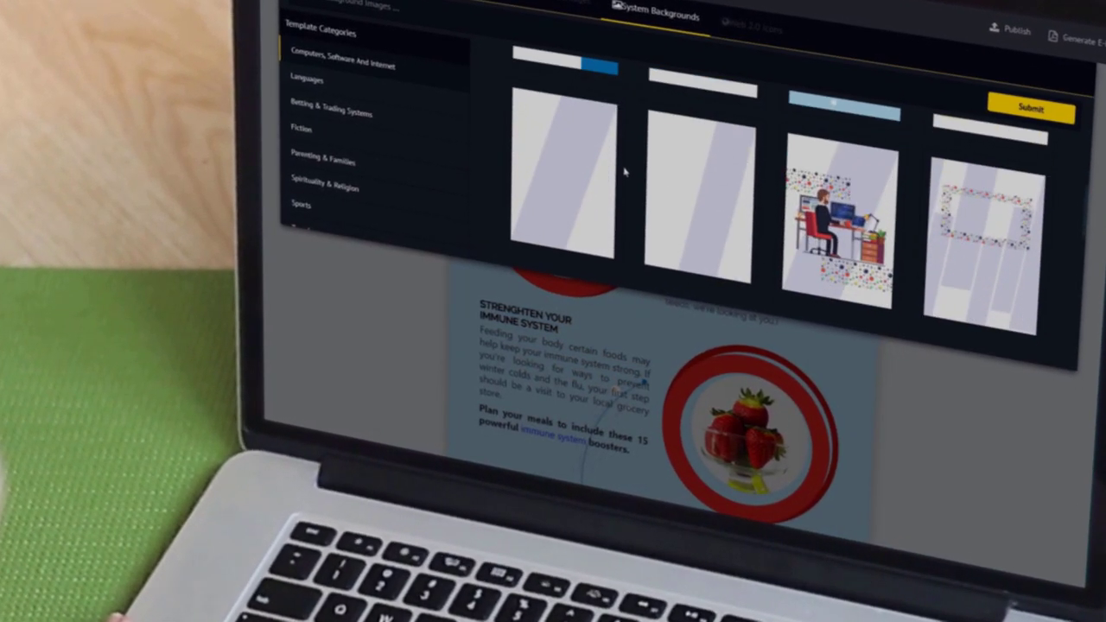
click(570, 168)
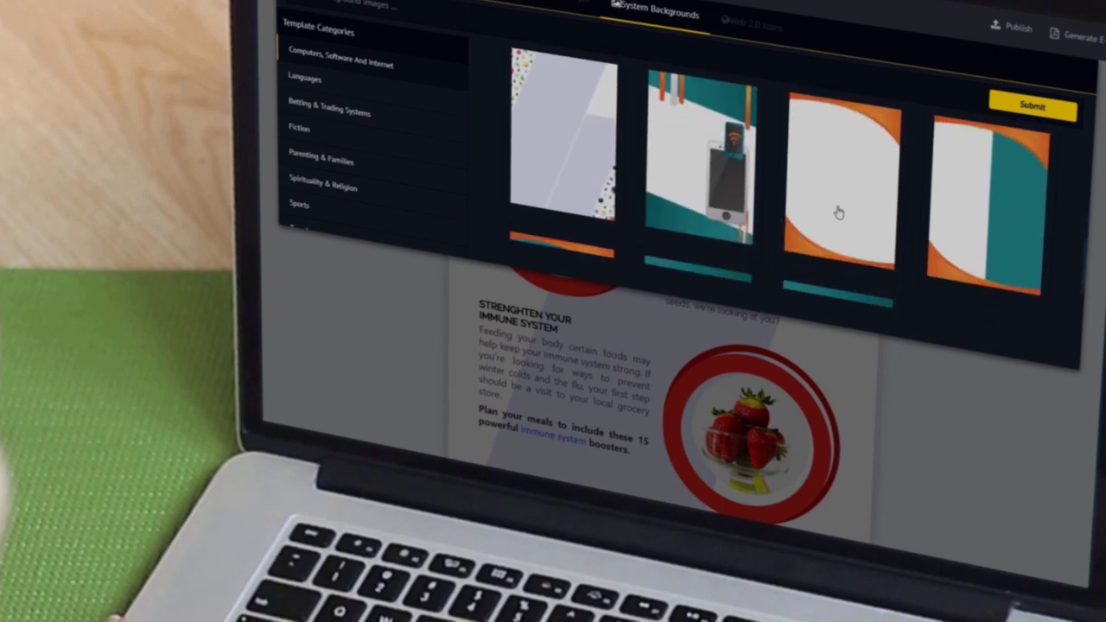
click(837, 213)
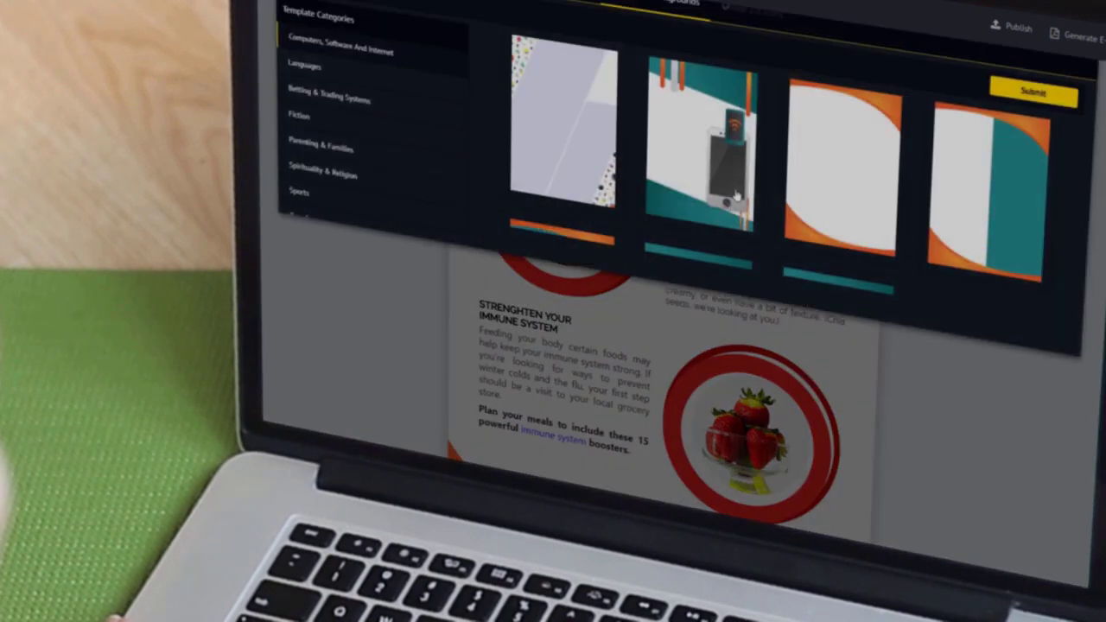
click(735, 198)
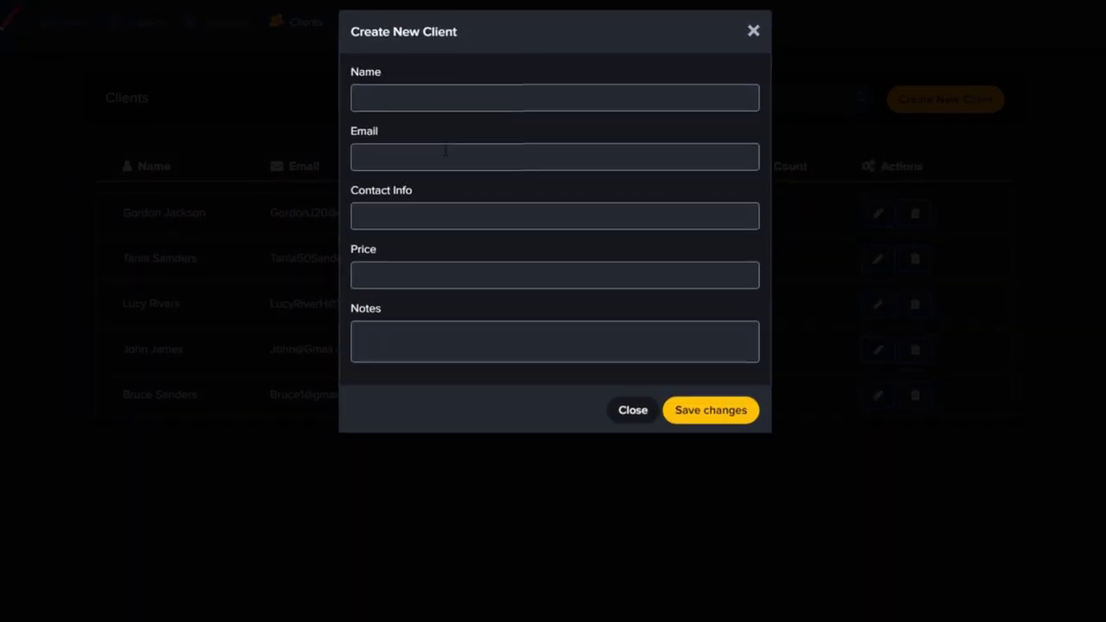
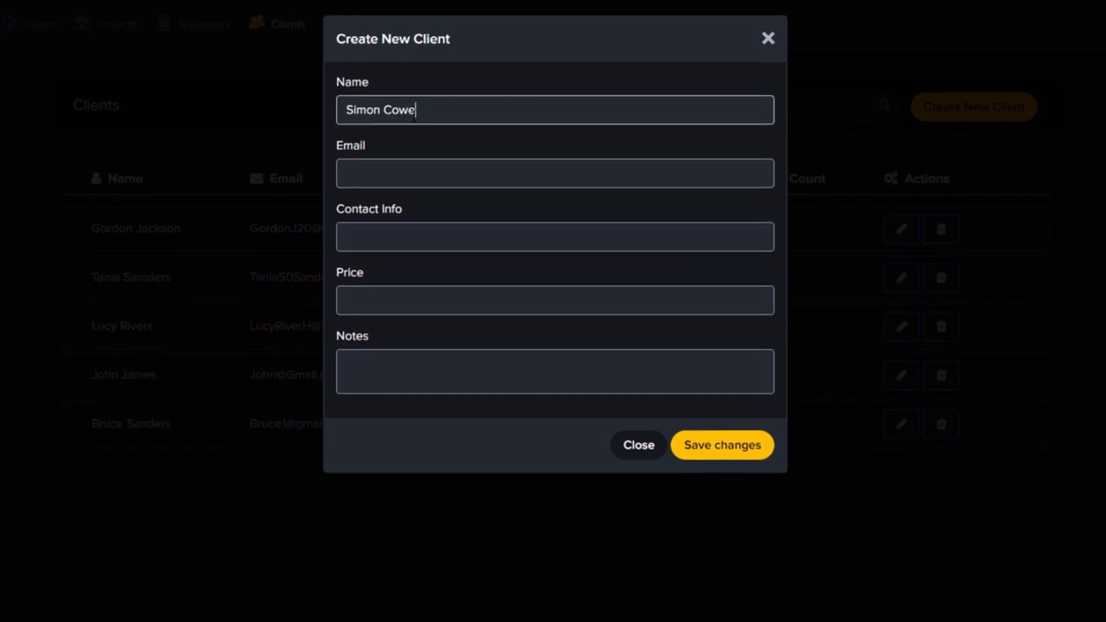
Enter the client's name, e-mail and phone, price $850, notes 'Ebook Creation and Formatting Services', and save
key(Tab)
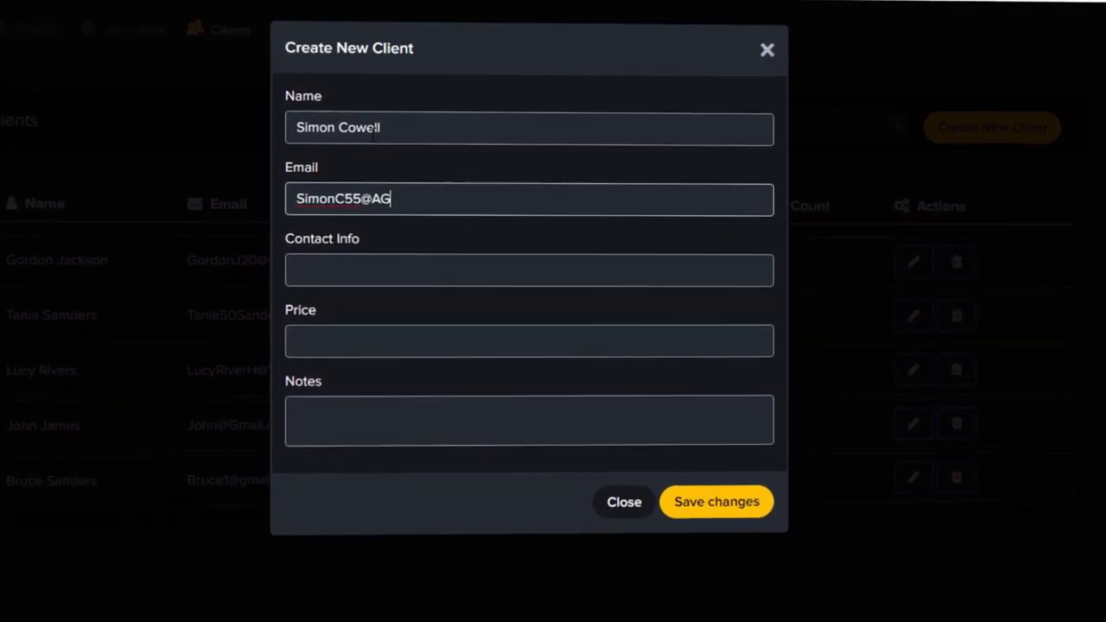
key(Tab)
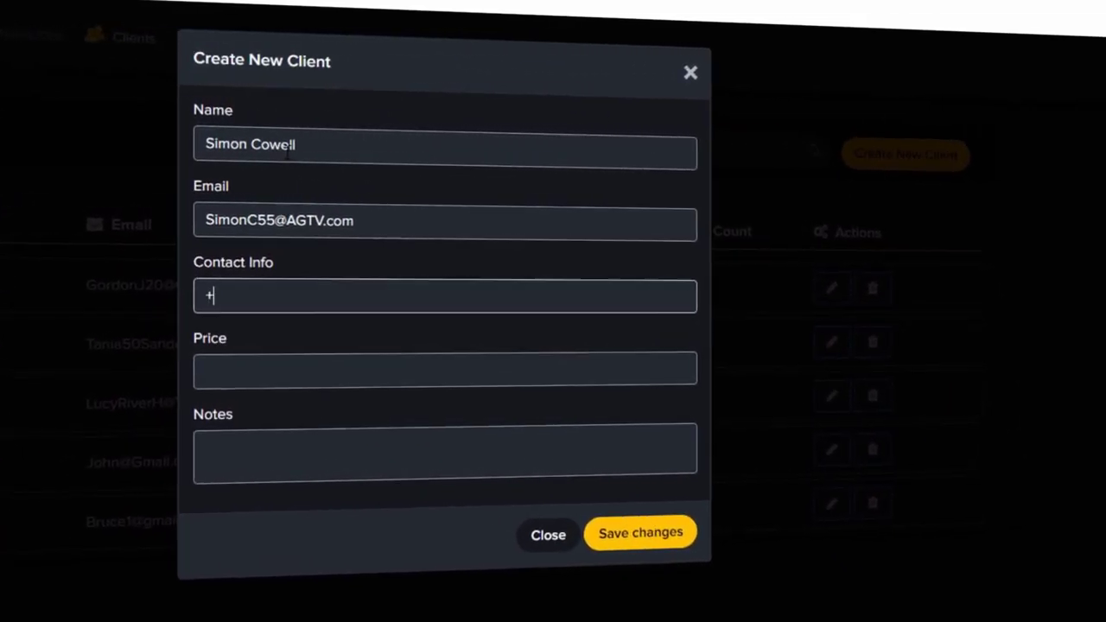
key(Tab)
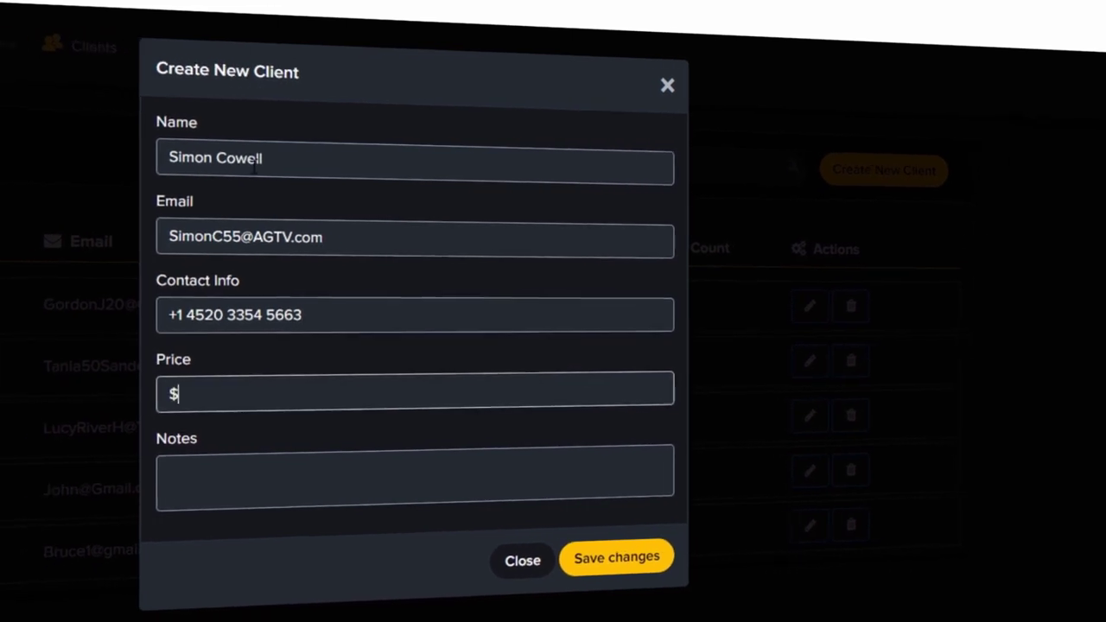
key(Tab)
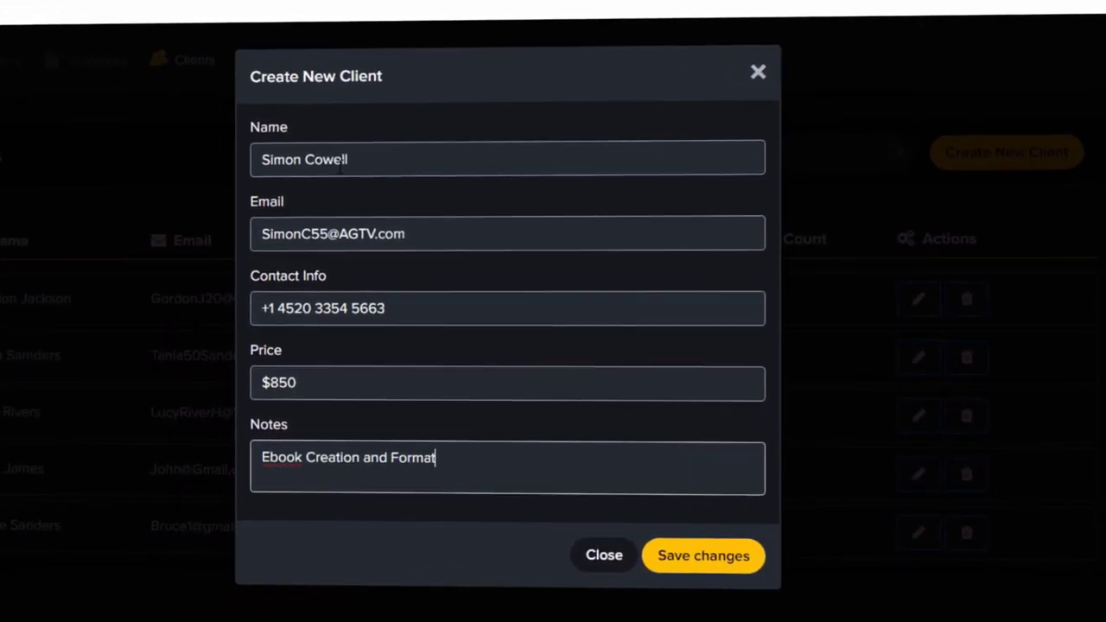
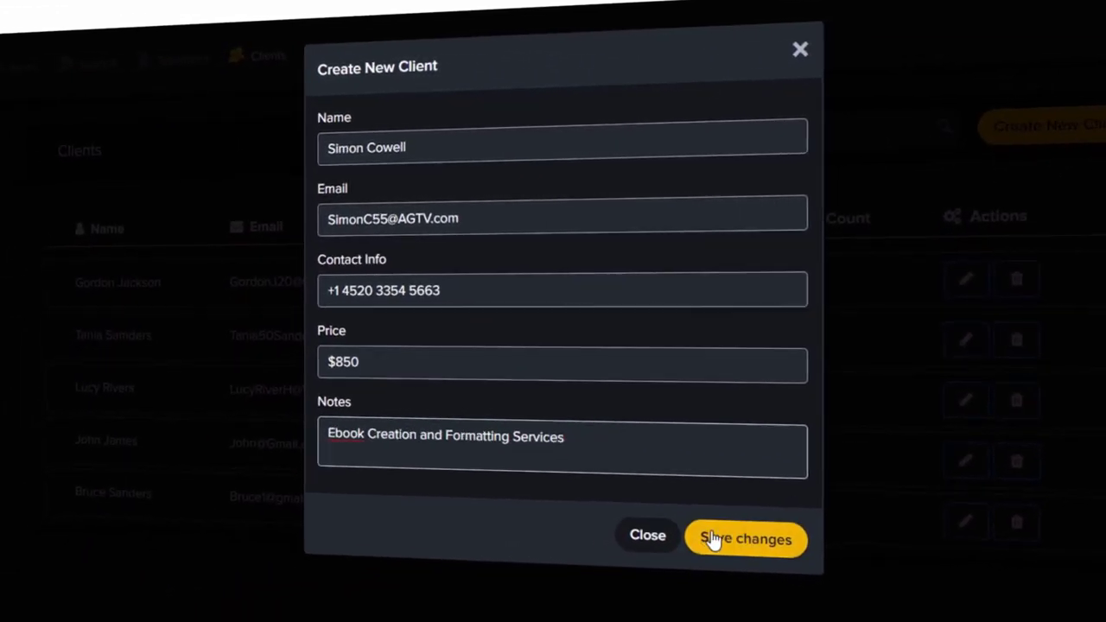
click(709, 542)
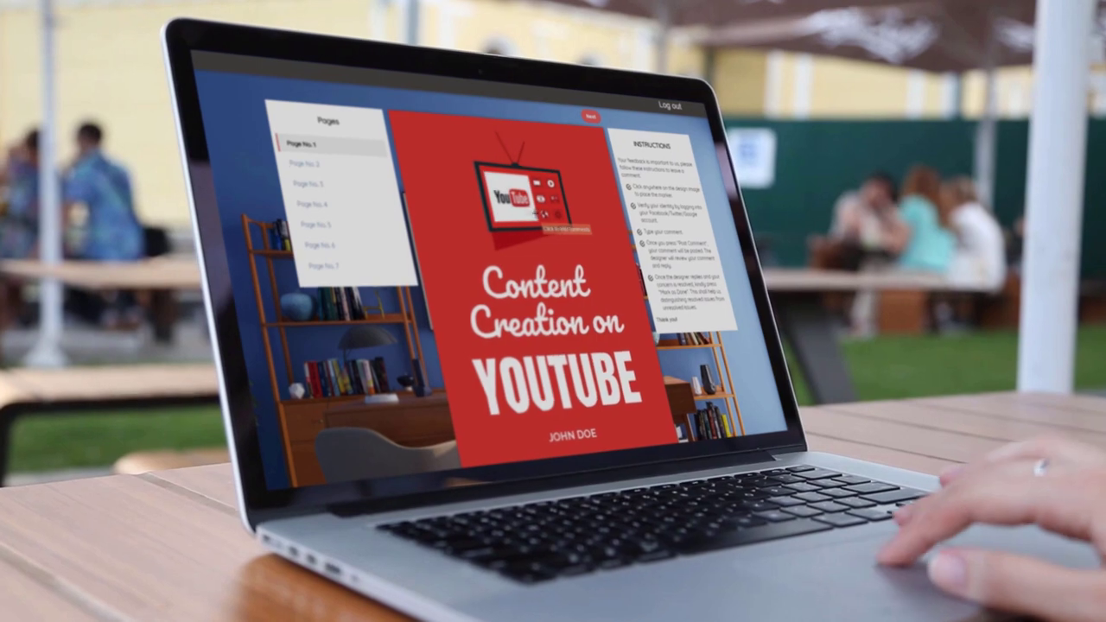
Post cover comments requesting a new image ('Change this image please') and a new title
text(Change)
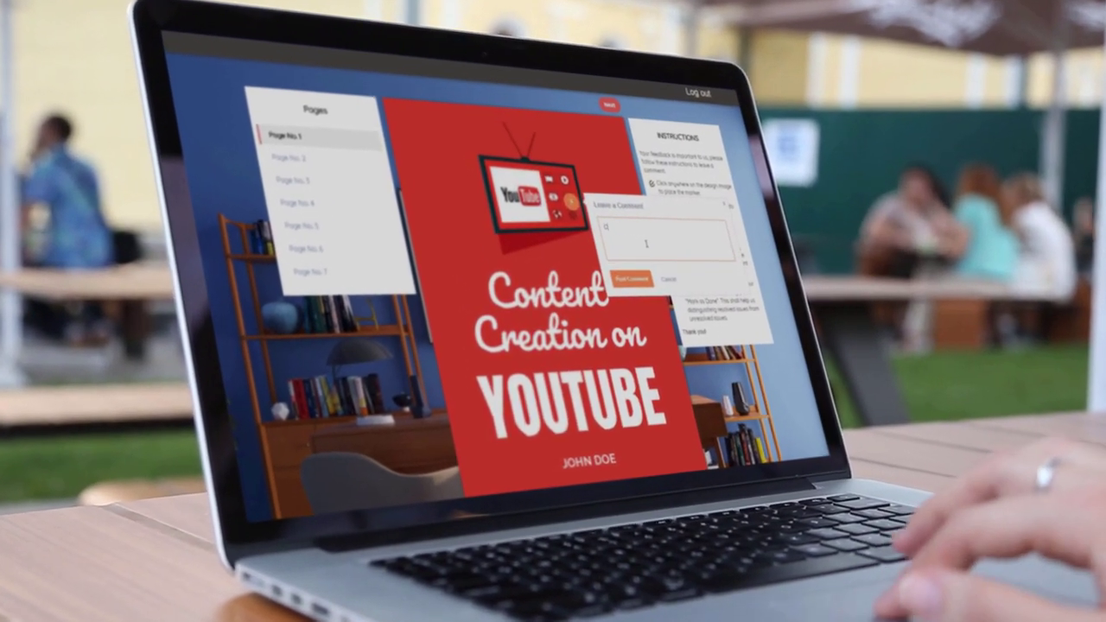
text( this image please)
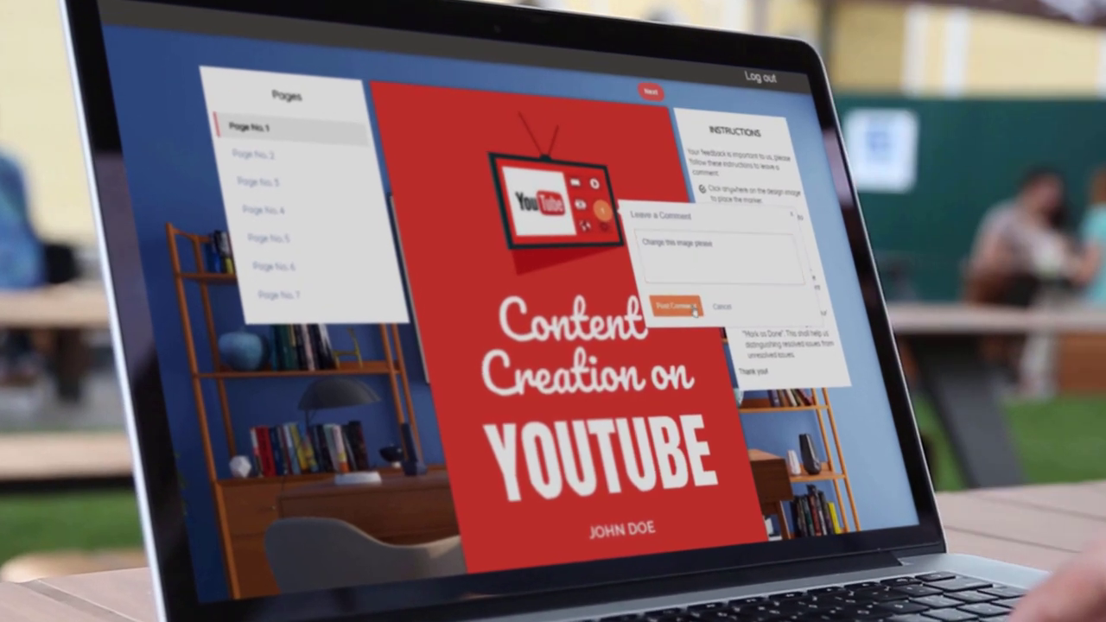
click(671, 301)
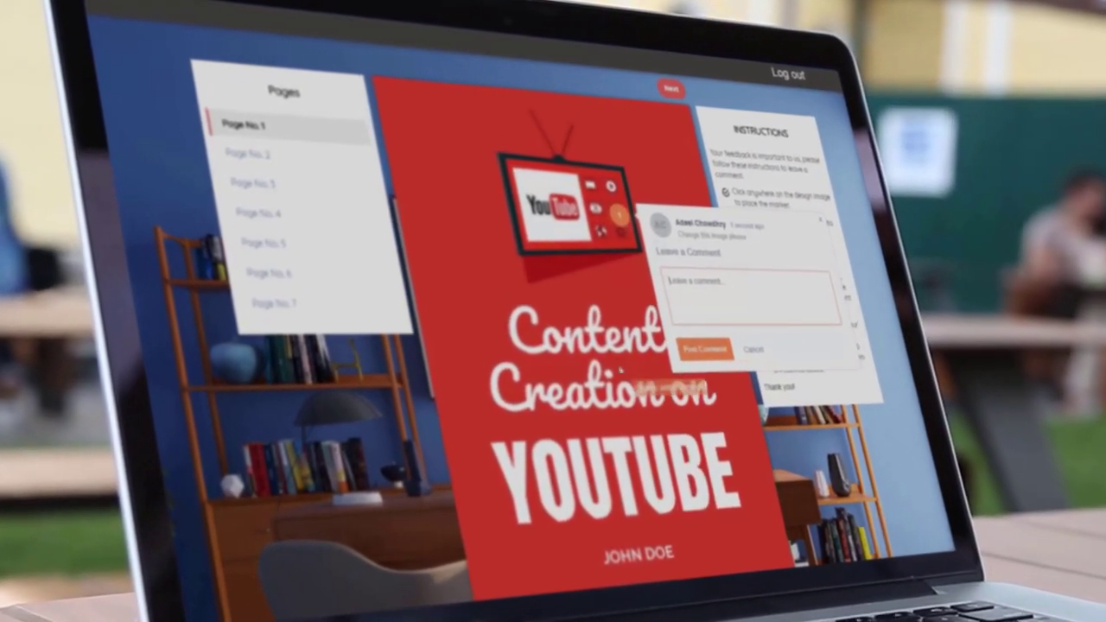
click(611, 342)
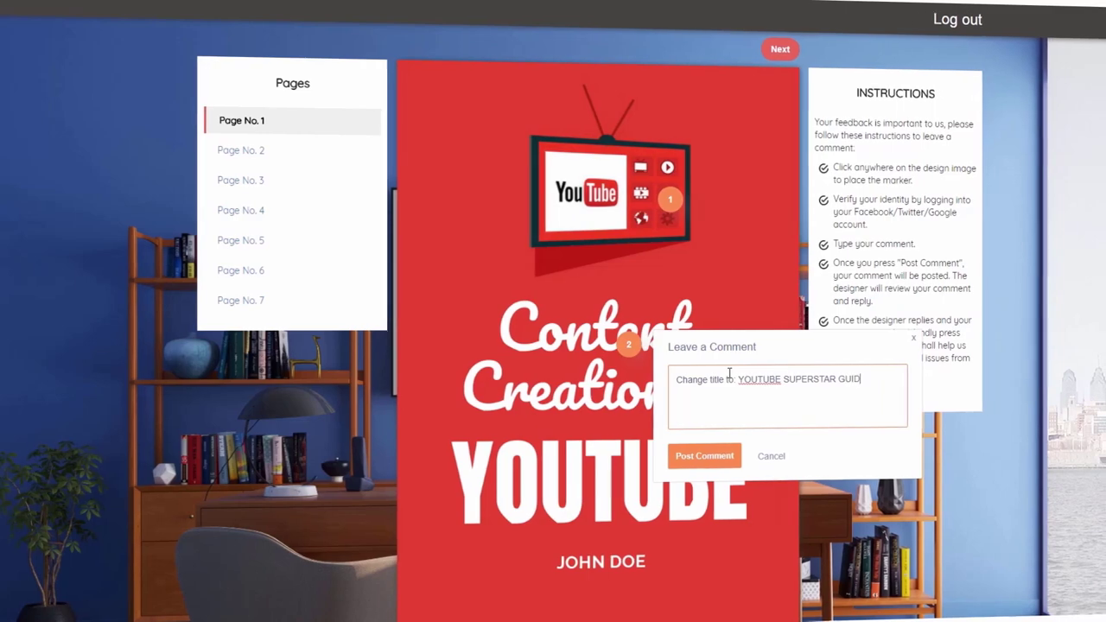
click(697, 458)
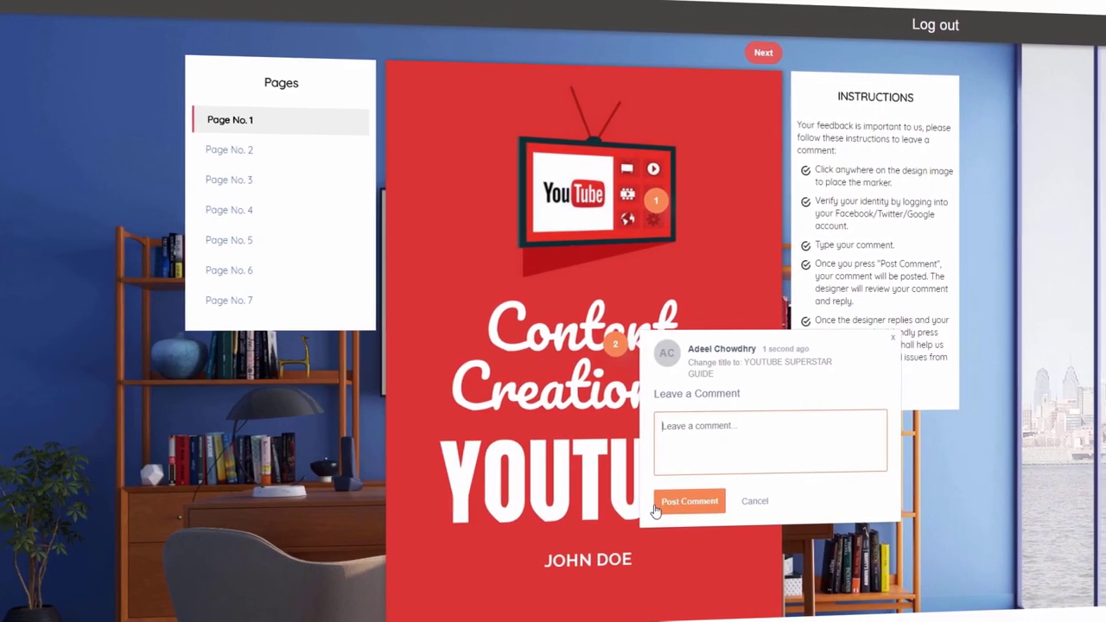
Post a comment on the cover's author name asking for a different author name
click(600, 563)
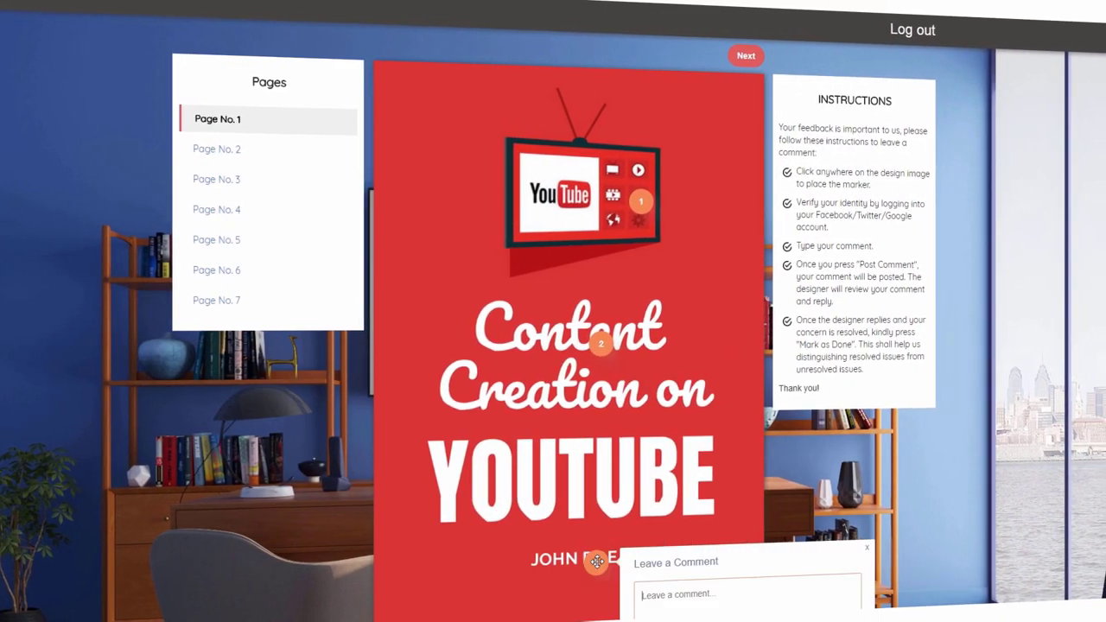
text(change name to B)
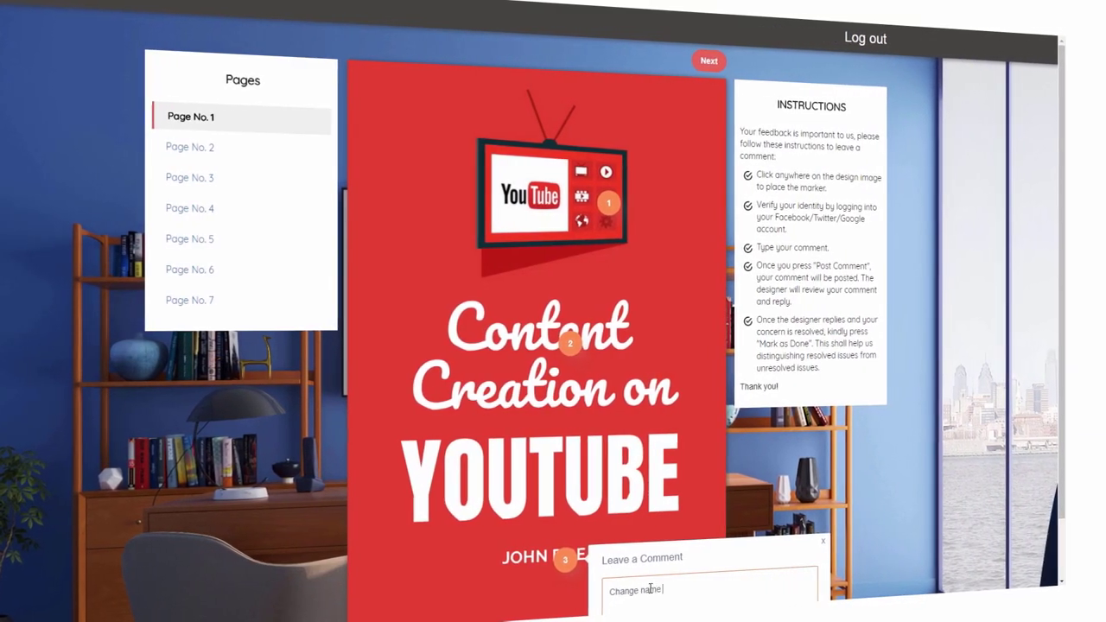
text(iuce Wayne)
scroll(672, 577, down, 1)
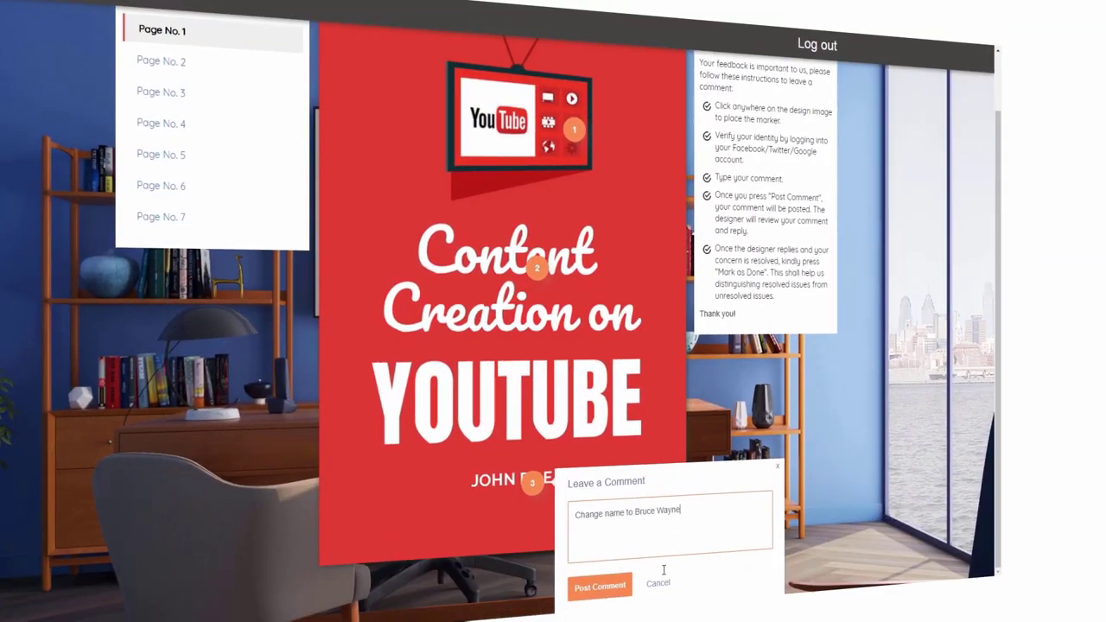
click(592, 588)
On page 3, comment on the Content Creation heading: 'title change to: Youtube Reveal'
scroll(259, 252, up, 2)
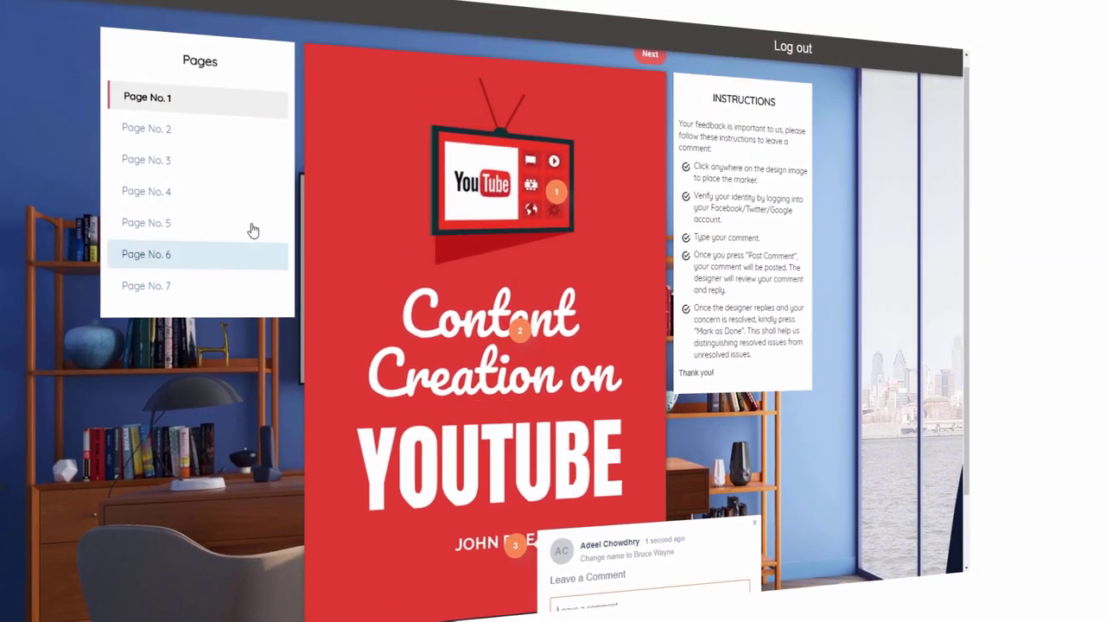
click(147, 168)
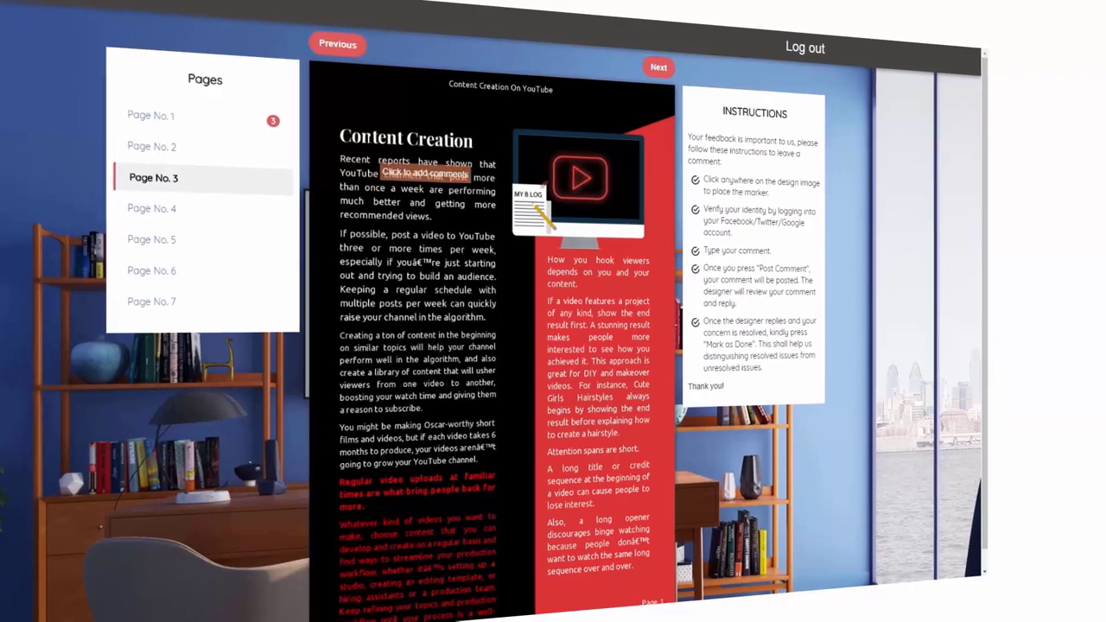
click(409, 138)
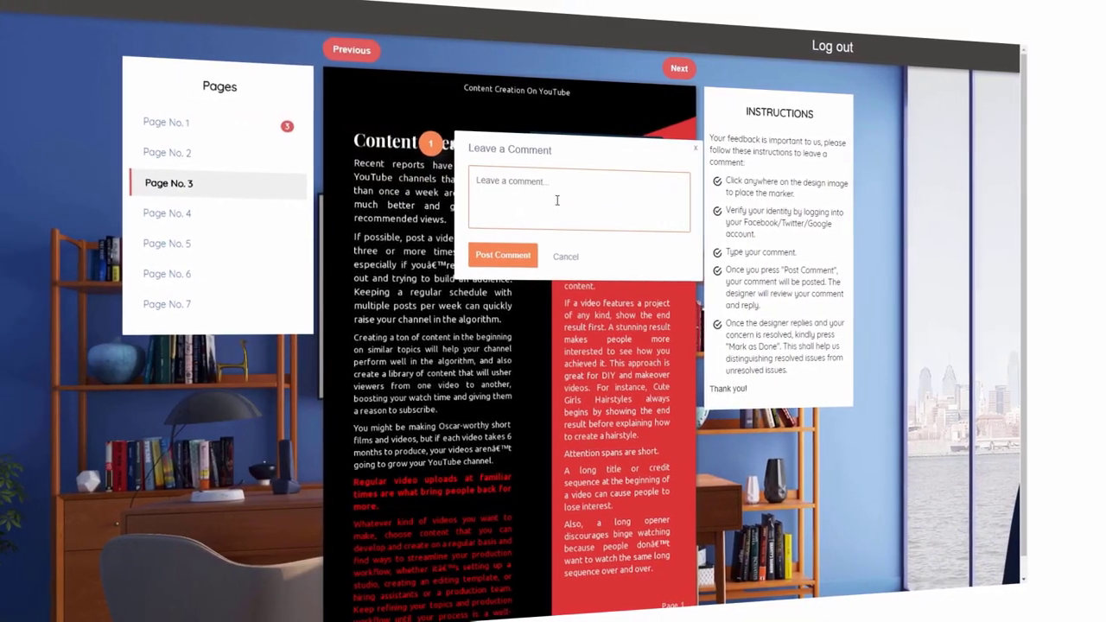
text(title ch)
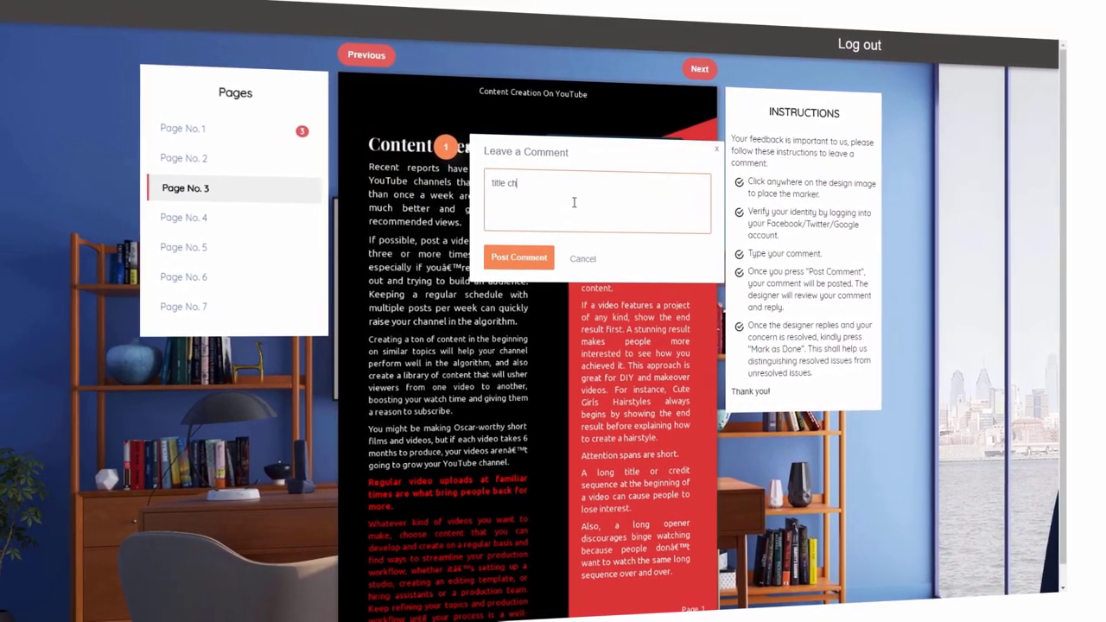
text(ange to: Youtube )
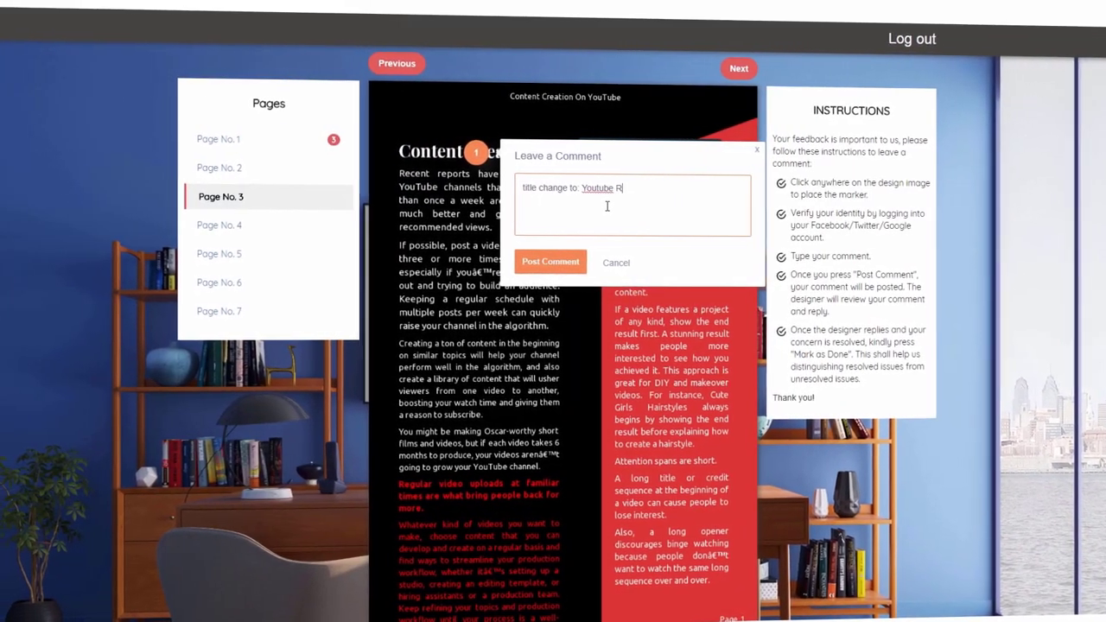
text(Reveal)
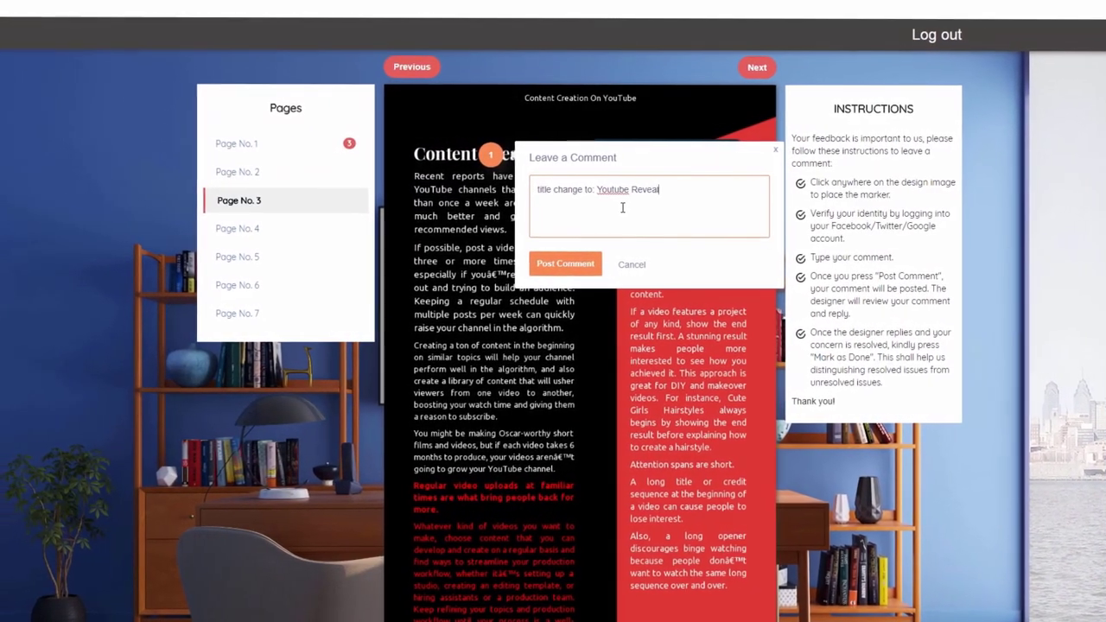